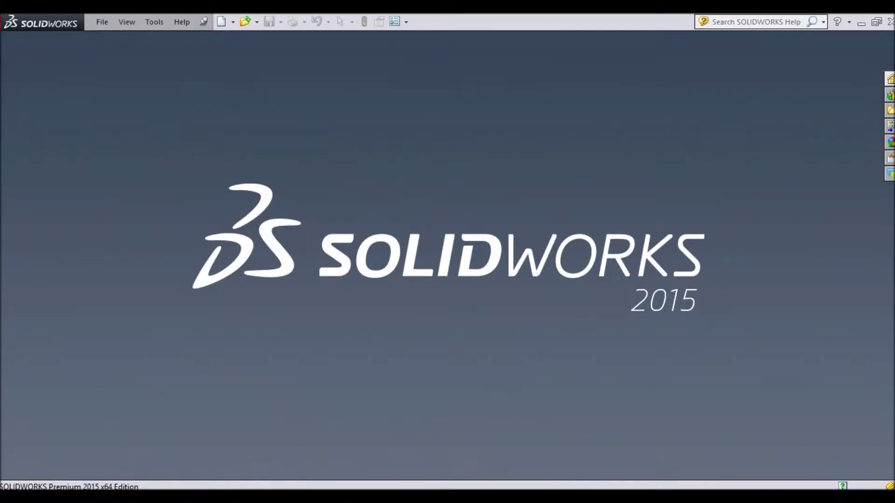
Step: Create a new part and sketch a circle at the origin on the Top Plane
{"action": "left_click", "coordinate": [221, 22]}
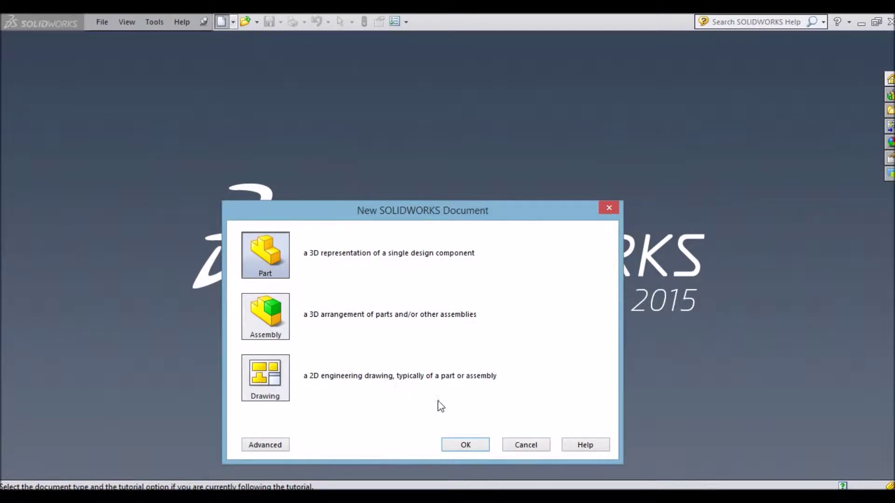
{"action": "left_click", "coordinate": [461, 443]}
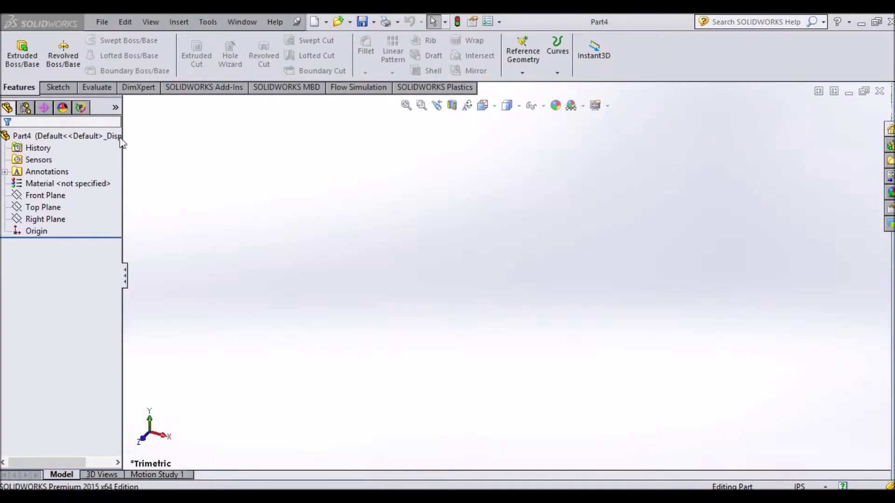
{"action": "left_click", "coordinate": [70, 86]}
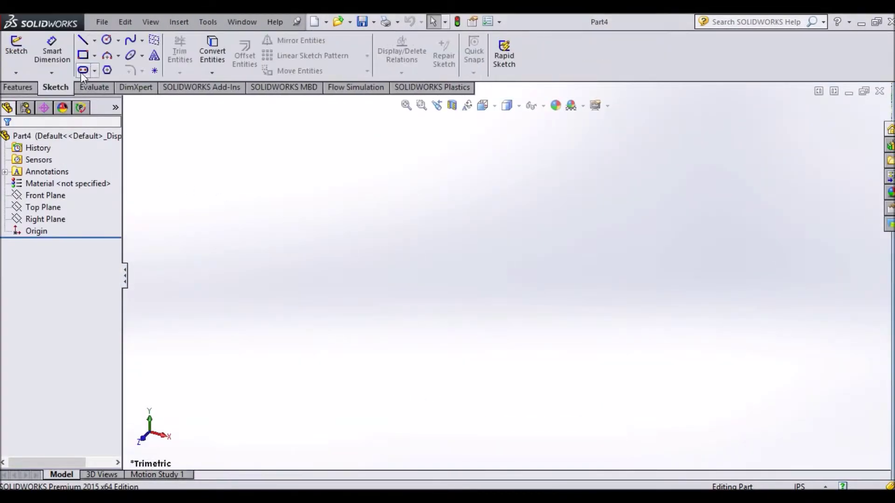
{"action": "left_click", "coordinate": [107, 40]}
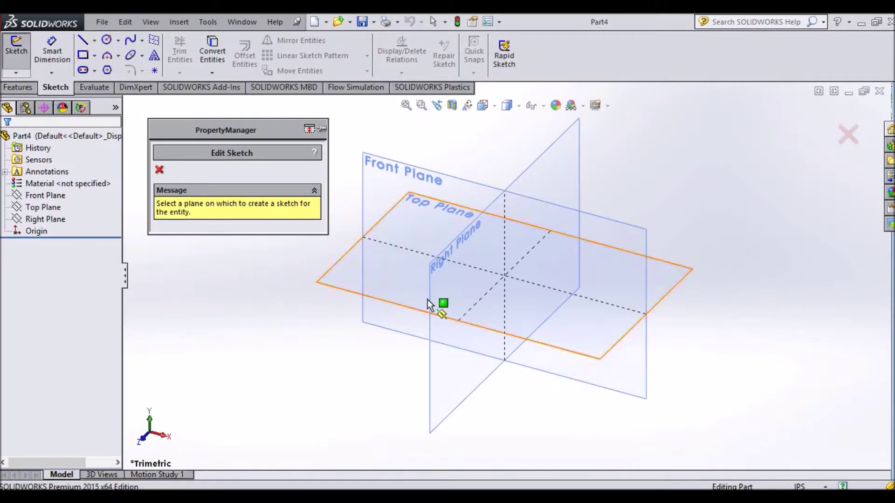
{"action": "left_click", "coordinate": [402, 280]}
{"action": "left_click", "coordinate": [504, 276]}
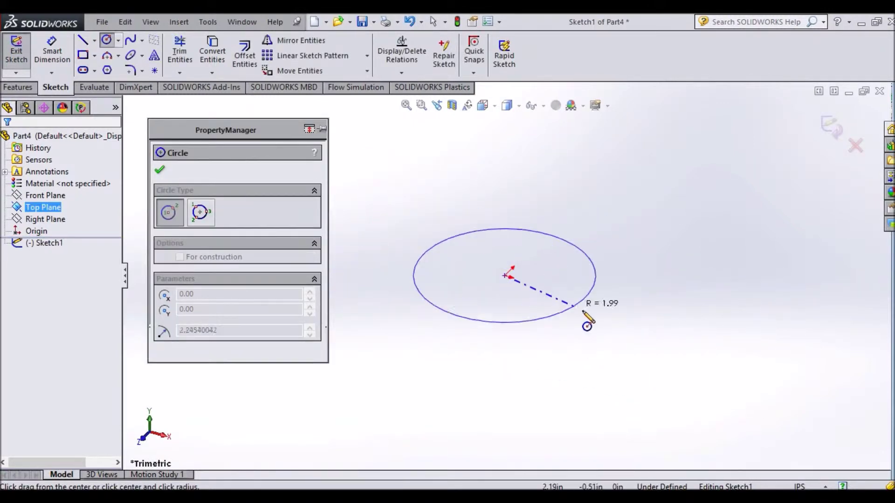
{"action": "left_click", "coordinate": [583, 313]}
{"action": "key", "text": "Escape"}
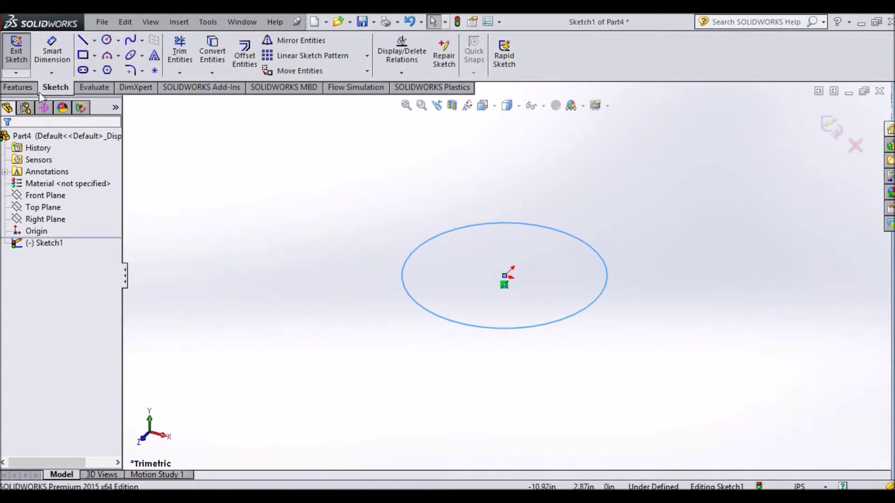
Step: Extrude the circle 2.00 in into a solid cylinder and select its top face
{"action": "left_click", "coordinate": [28, 88]}
{"action": "left_click", "coordinate": [36, 51]}
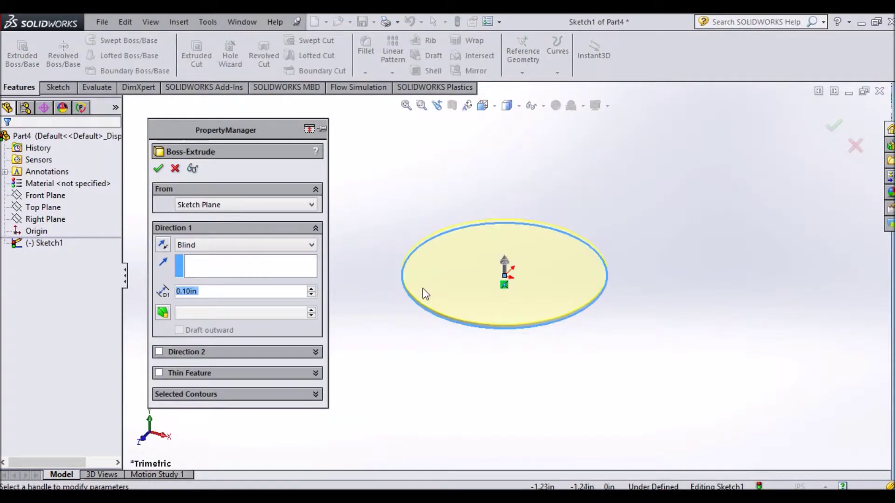
{"action": "type", "text": "2"}
{"action": "key", "text": "Return"}
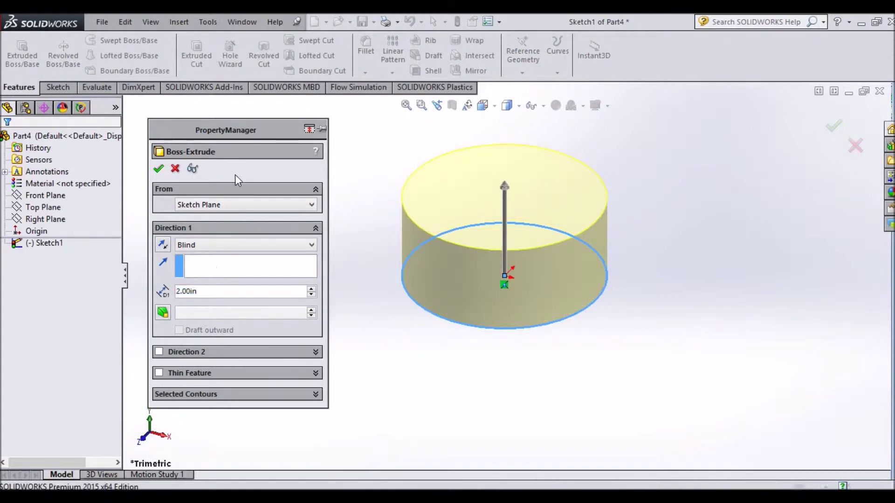
{"action": "key", "text": "Return"}
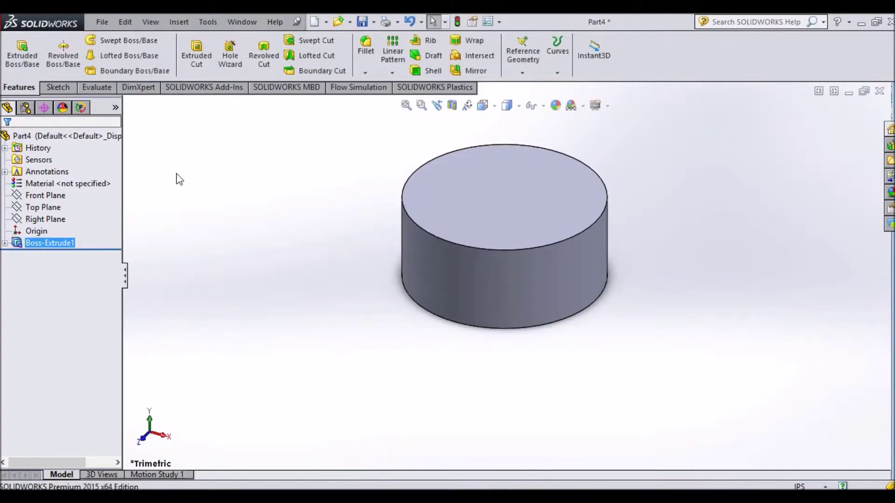
{"action": "left_click", "coordinate": [478, 214]}
Step: Sketch a hole circle centred on the origin on the cylinder's top face
{"action": "left_click", "coordinate": [55, 87]}
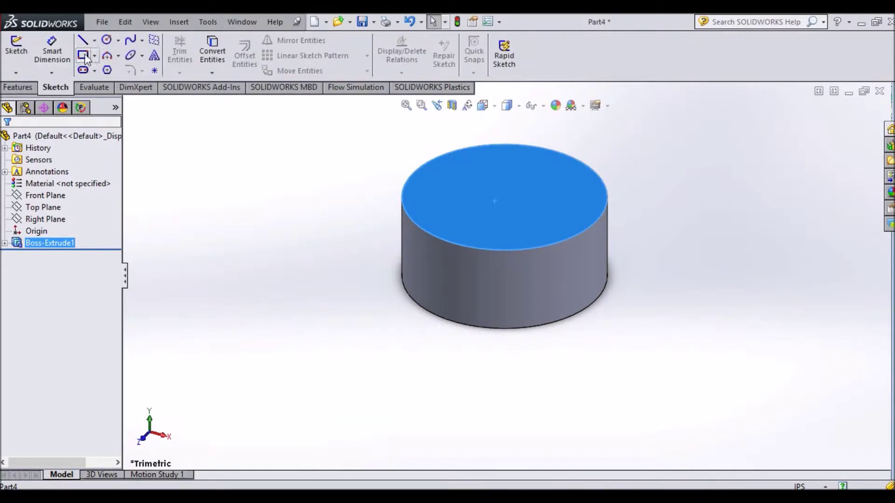
{"action": "left_click", "coordinate": [106, 40]}
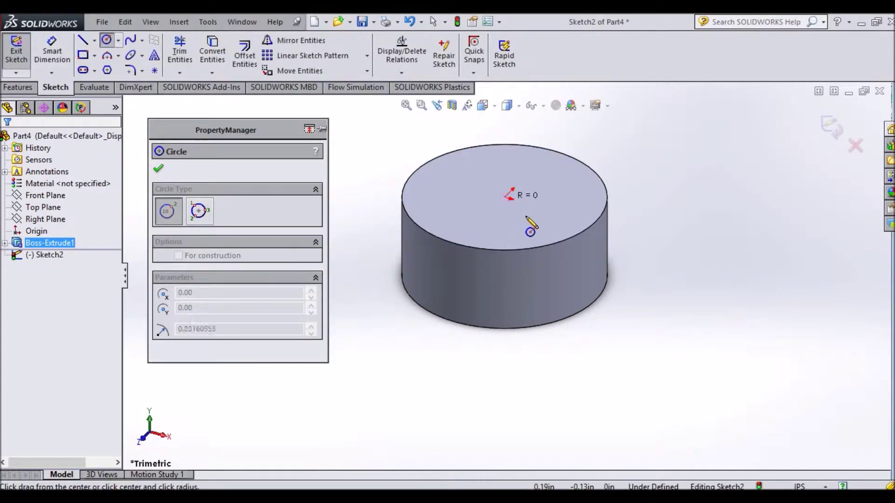
{"action": "left_click", "coordinate": [504, 198]}
{"action": "left_click", "coordinate": [541, 211]}
{"action": "key", "text": "Escape"}
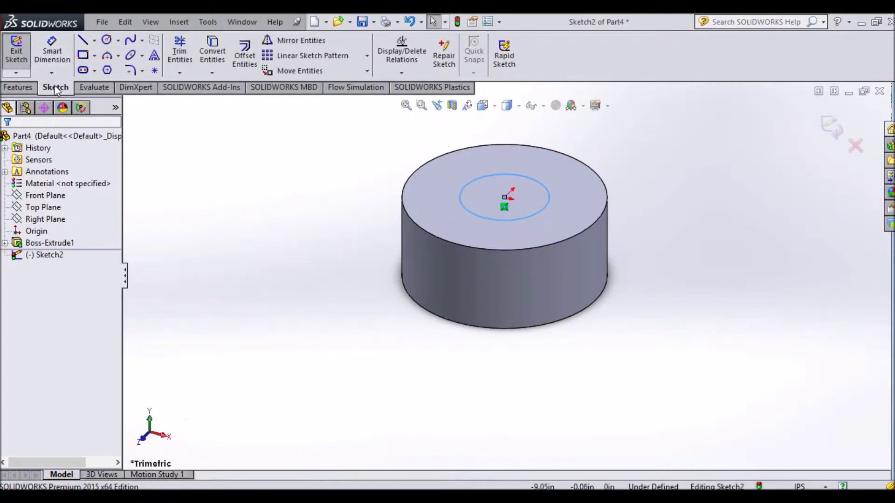
Step: Cut the circle through the cylinder as Cut-Extrude1 and orbit to inspect the hole
{"action": "left_click", "coordinate": [29, 86]}
{"action": "left_click", "coordinate": [192, 59]}
{"action": "left_click", "coordinate": [157, 169]}
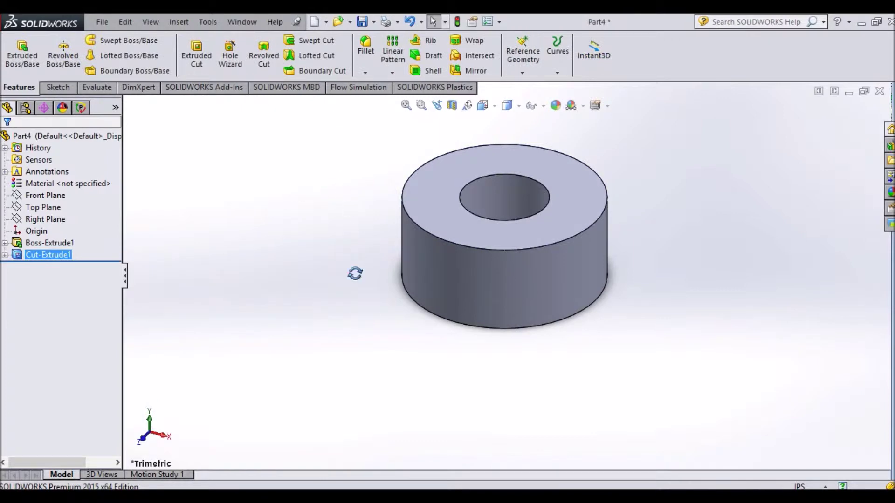
{"action": "middle_click_drag", "start_coordinate": [355, 274], "coordinate": [164, 161]}
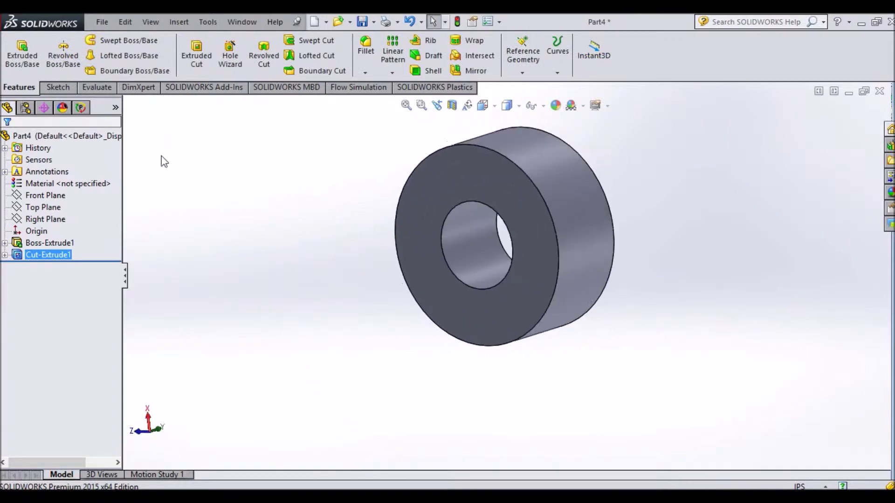
{"action": "key", "text": "Escape"}
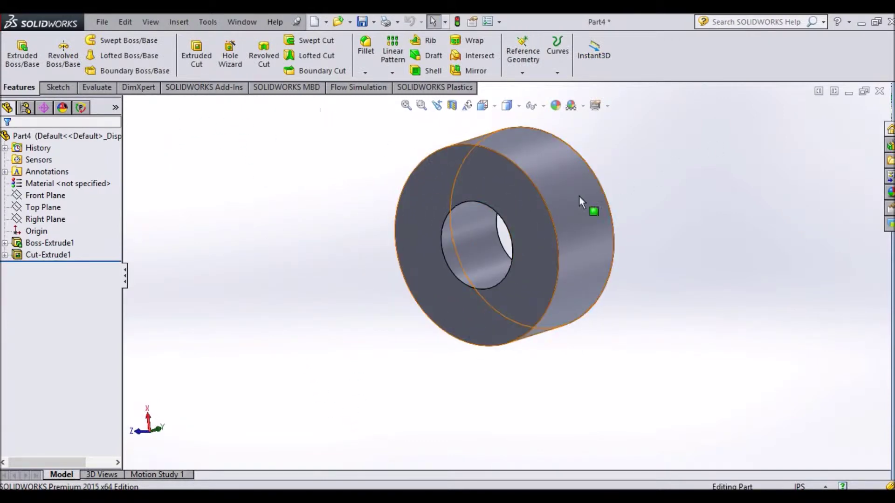
Step: Close the ring part without saving and start a new part document, Part5
{"action": "key", "text": "ctrl+w"}
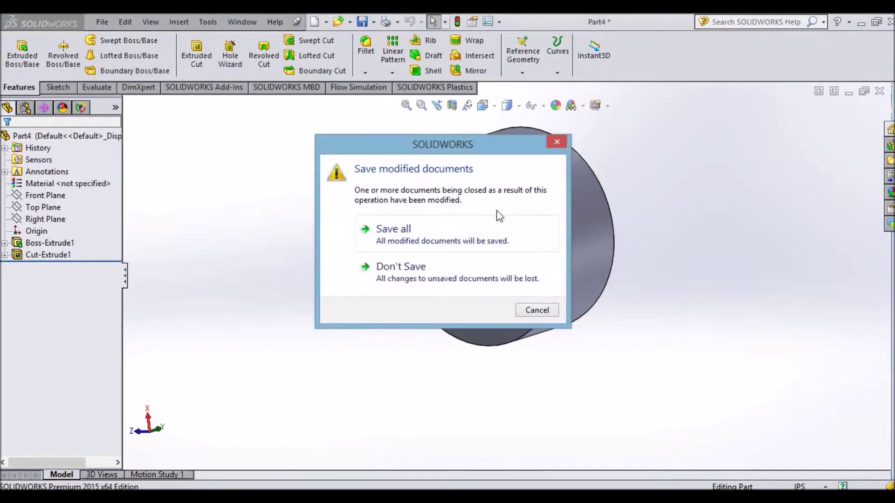
{"action": "left_click", "coordinate": [399, 275]}
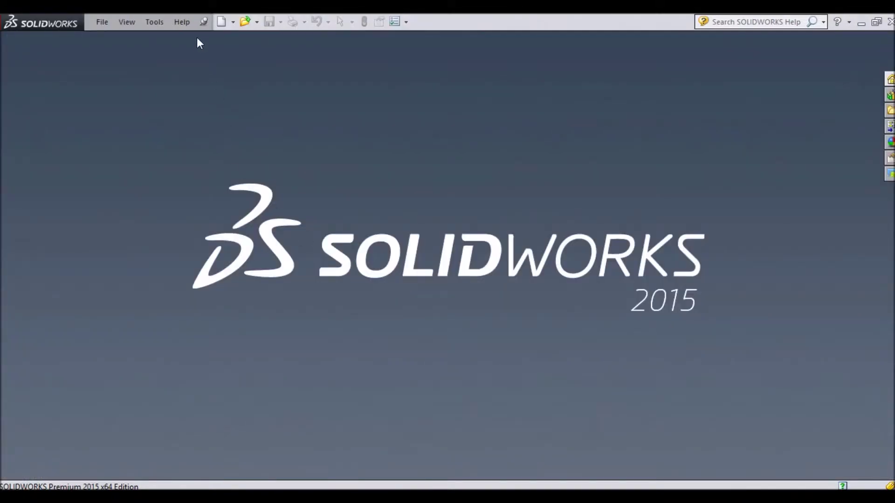
{"action": "left_click", "coordinate": [222, 22]}
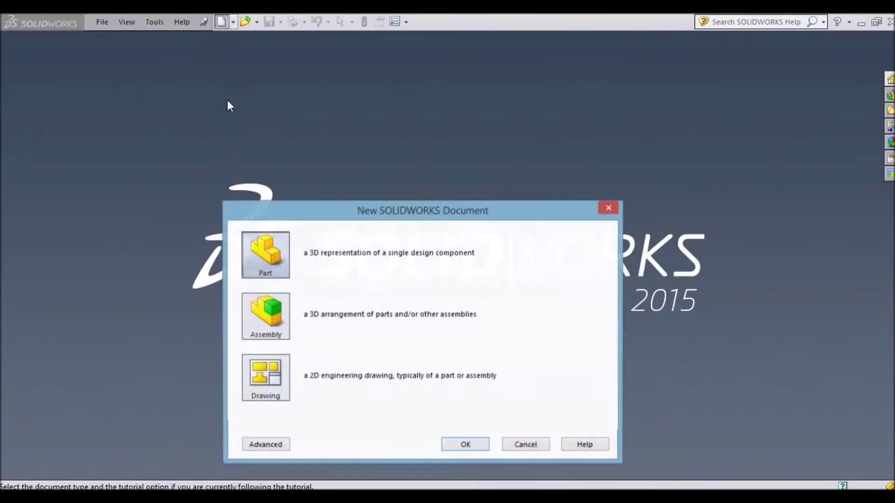
{"action": "left_click", "coordinate": [466, 445]}
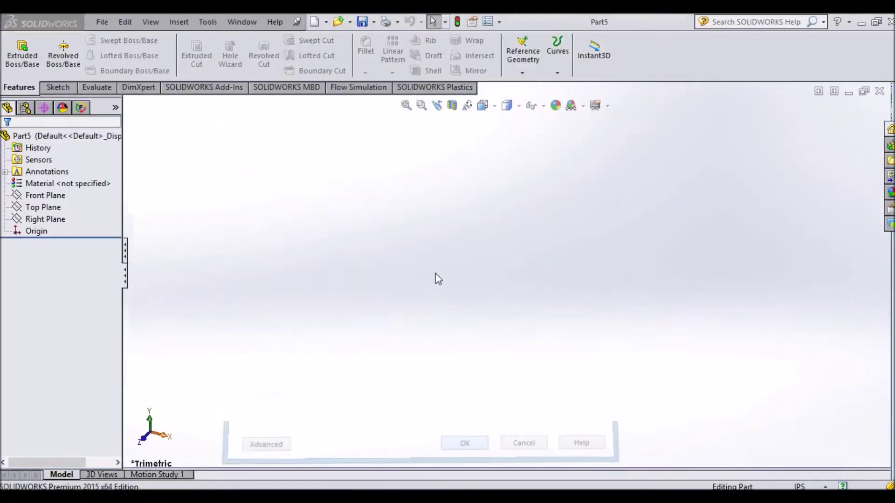
{"action": "left_click", "coordinate": [60, 87]}
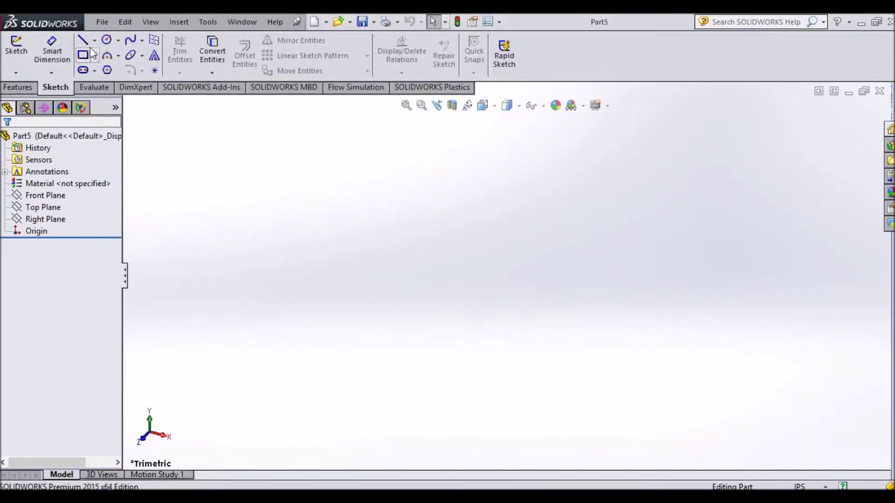
Step: Sketch a circle on the Front Plane, right of and slightly above the origin
{"action": "left_click", "coordinate": [107, 40]}
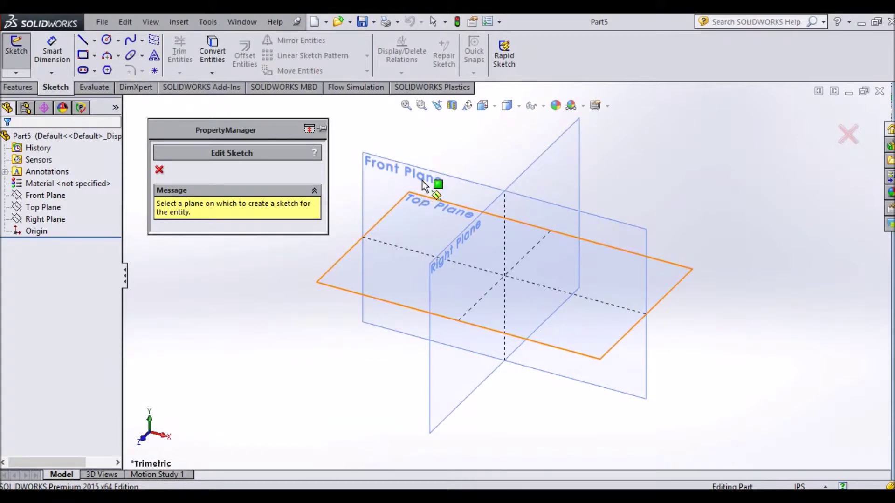
{"action": "left_click", "coordinate": [428, 182]}
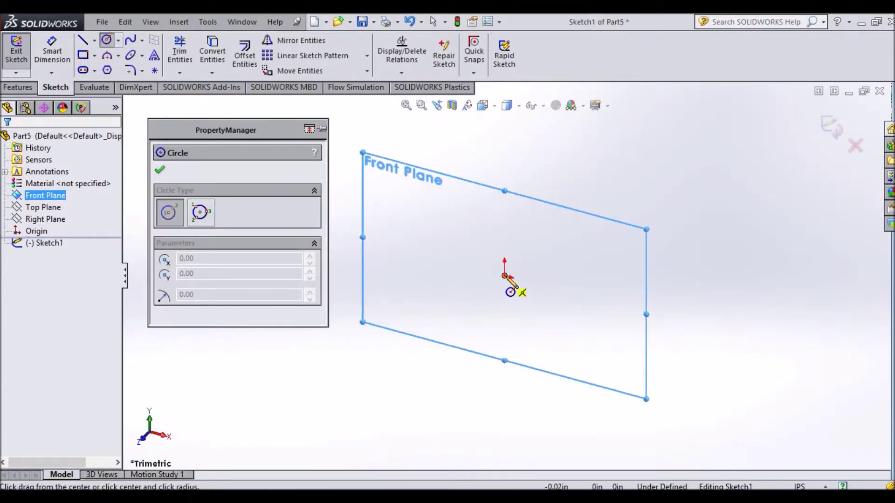
{"action": "left_click", "coordinate": [568, 283]}
{"action": "left_click", "coordinate": [598, 303]}
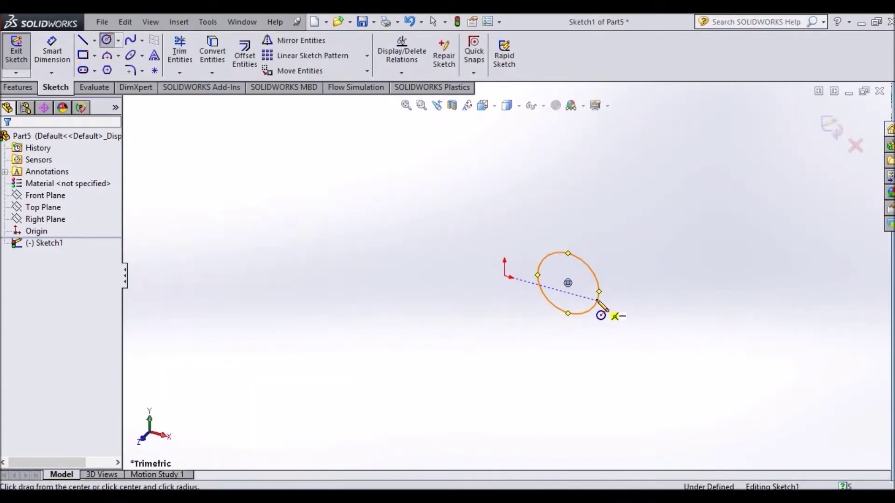
{"action": "key", "text": "Escape"}
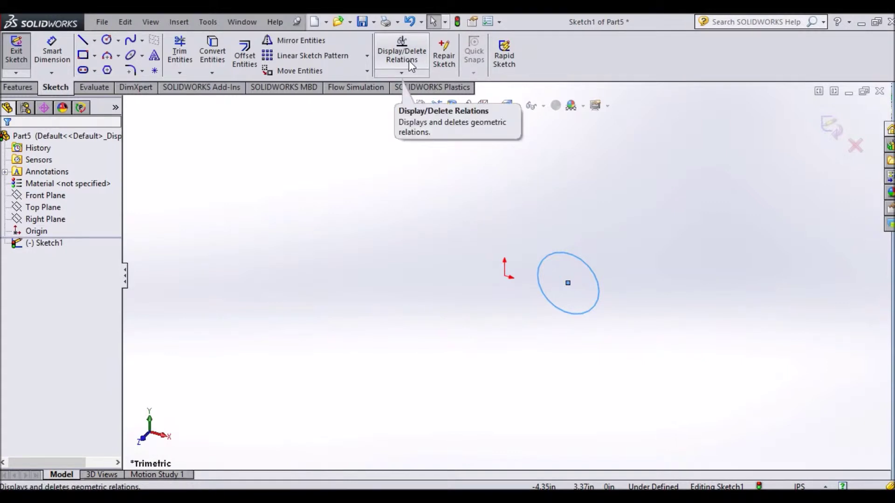
Step: Face the sketch front-on and start dimensioning between the circle centre and origin
{"action": "key", "text": "ctrl+1"}
{"action": "left_click", "coordinate": [52, 51]}
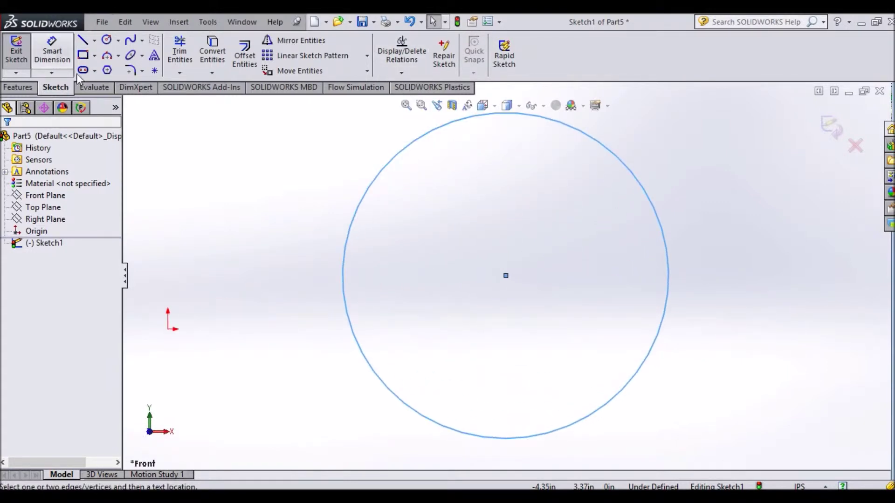
{"action": "left_click", "coordinate": [506, 277]}
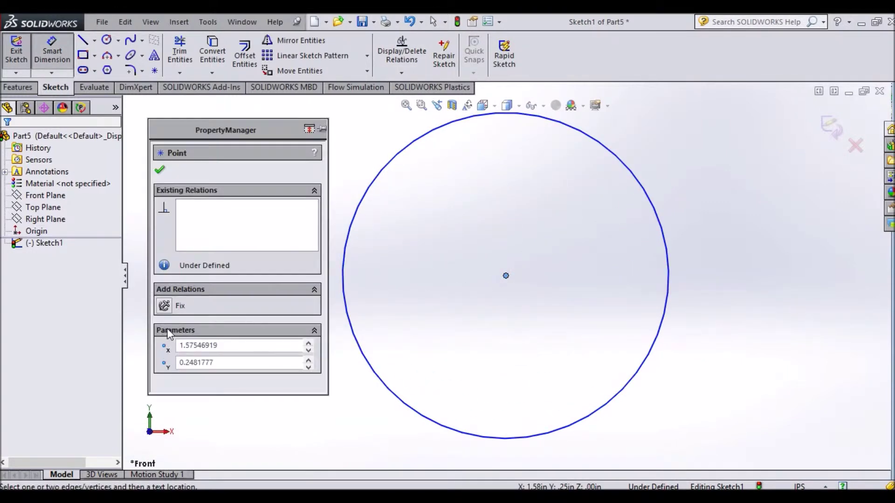
{"action": "key", "text": "z"}
{"action": "key", "text": "z"}
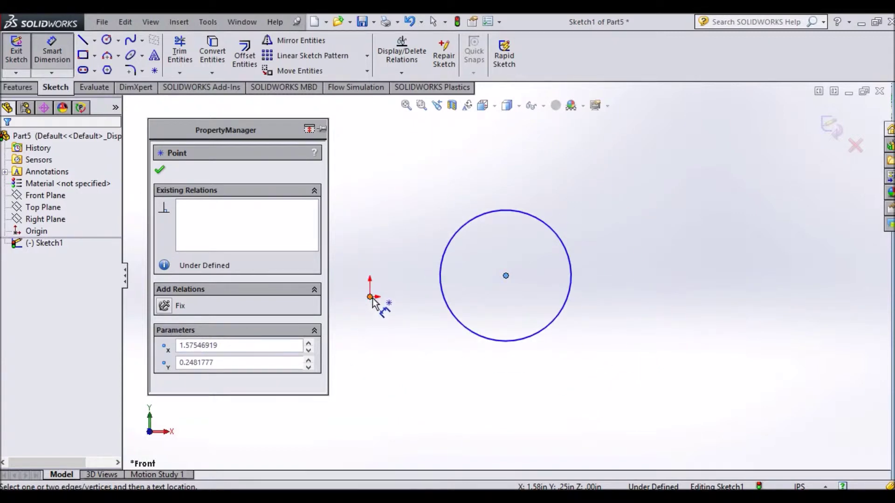
{"action": "left_click", "coordinate": [370, 297]}
Step: Dimension the circle centre 0 vertically and 2.00 horizontally from the origin
{"action": "left_click", "coordinate": [634, 298]}
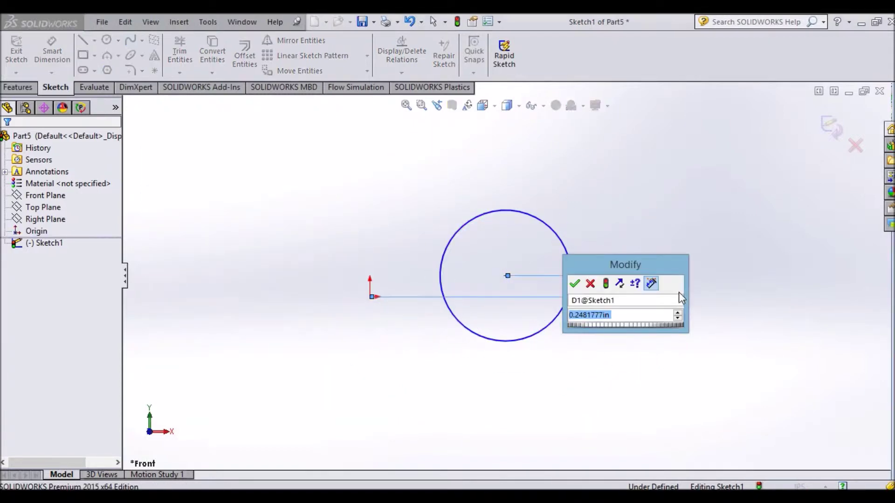
{"action": "type", "text": "0"}
{"action": "key", "text": "Return"}
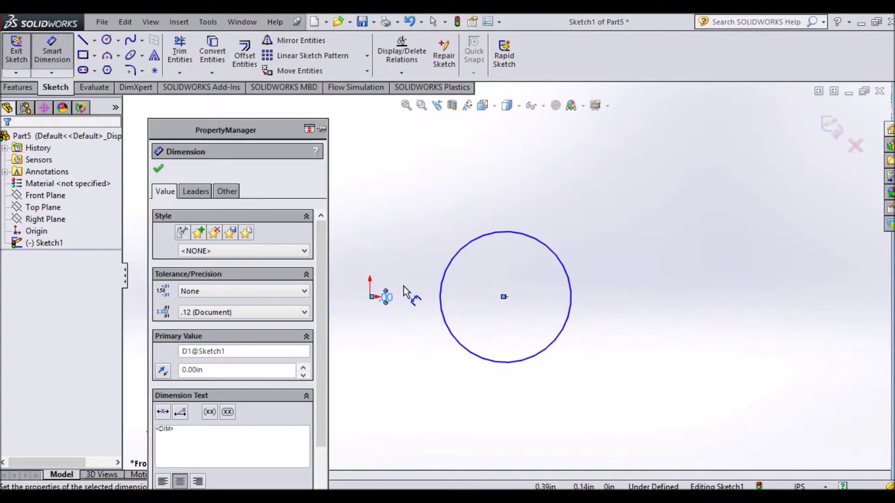
{"action": "left_click", "coordinate": [507, 299]}
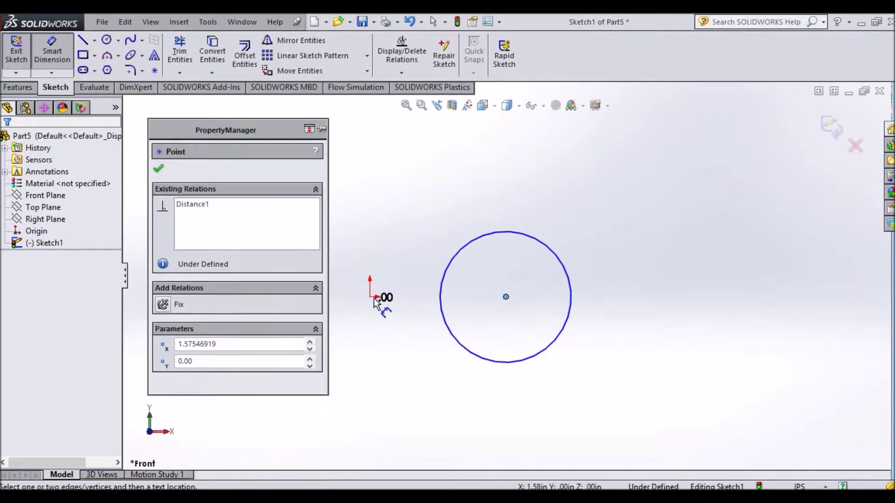
{"action": "left_click", "coordinate": [370, 297]}
{"action": "left_click", "coordinate": [439, 221]}
{"action": "type", "text": "2"}
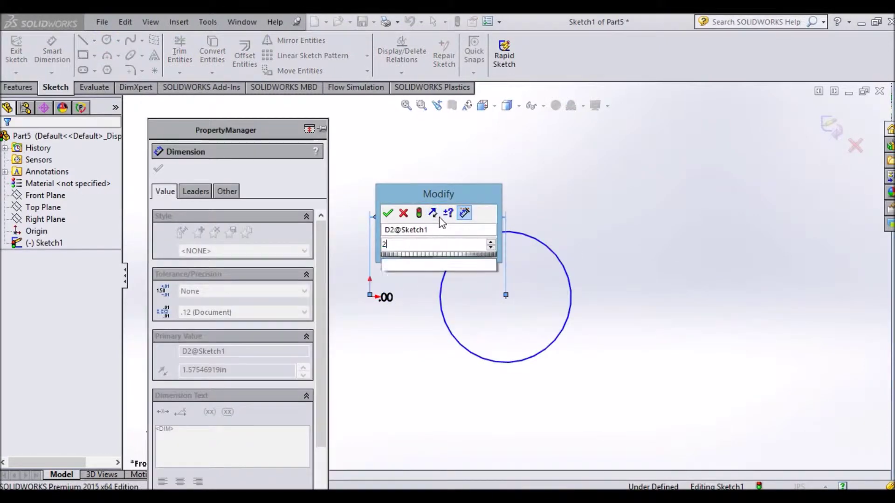
{"action": "key", "text": "Return"}
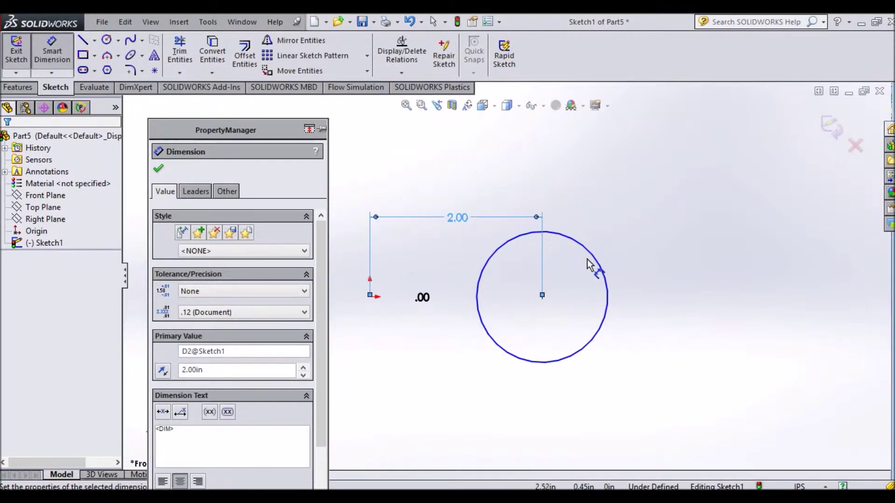
Step: Give the circle a Ø2.00 diameter so the sketch is fully defined
{"action": "left_click", "coordinate": [605, 267]}
{"action": "left_click", "coordinate": [663, 280]}
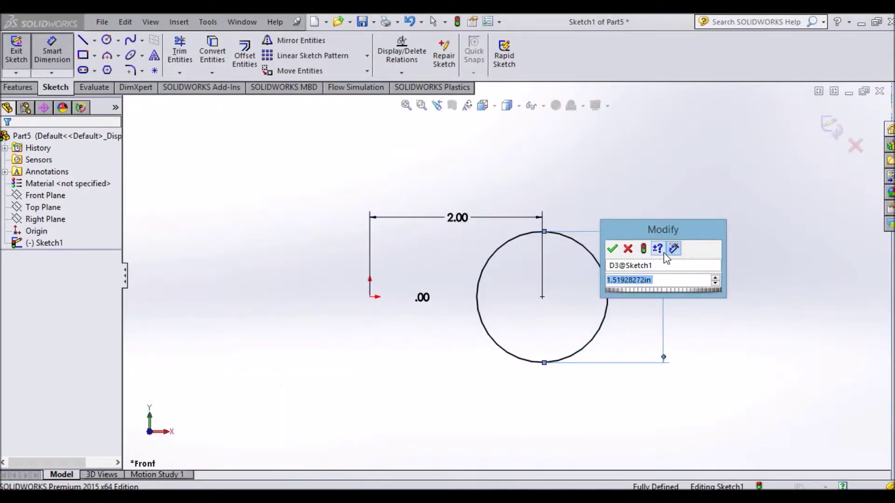
{"action": "type", "text": "2"}
{"action": "key", "text": "Return"}
{"action": "key", "text": "Escape"}
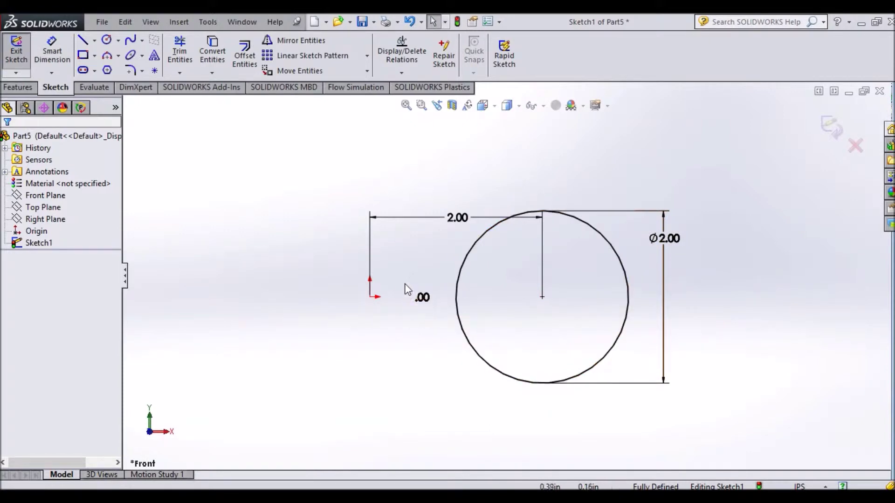
{"action": "mouse_move", "coordinate": [452, 395]}
{"action": "middle_mouse_down"}
{"action": "mouse_move", "coordinate": [455, 358]}
{"action": "mouse_move", "coordinate": [455, 369]}
{"action": "middle_mouse_up"}
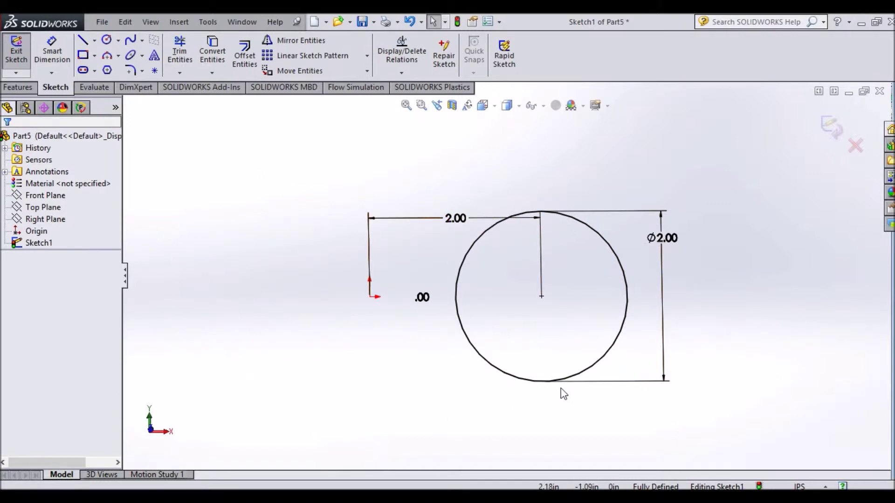
{"action": "left_click", "coordinate": [95, 41]}
Step: Draw a vertical centerline rising straight up from the origin beside the circle
{"action": "left_click", "coordinate": [123, 68]}
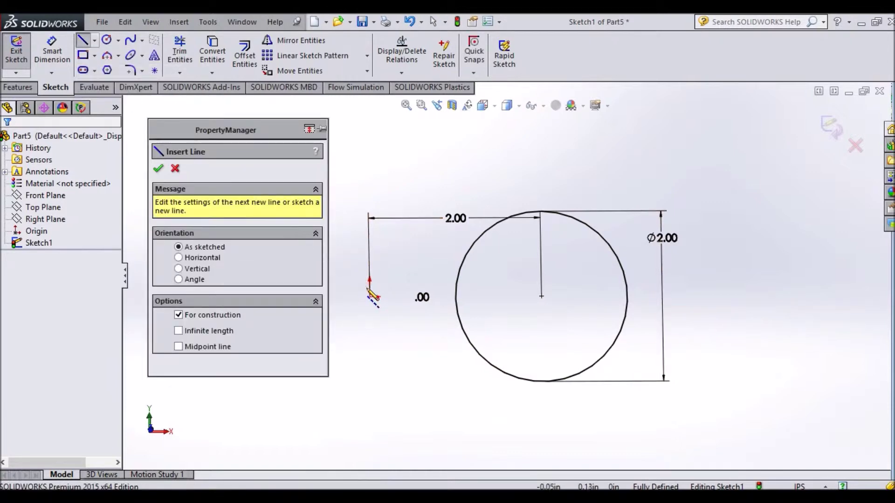
{"action": "left_click", "coordinate": [370, 297]}
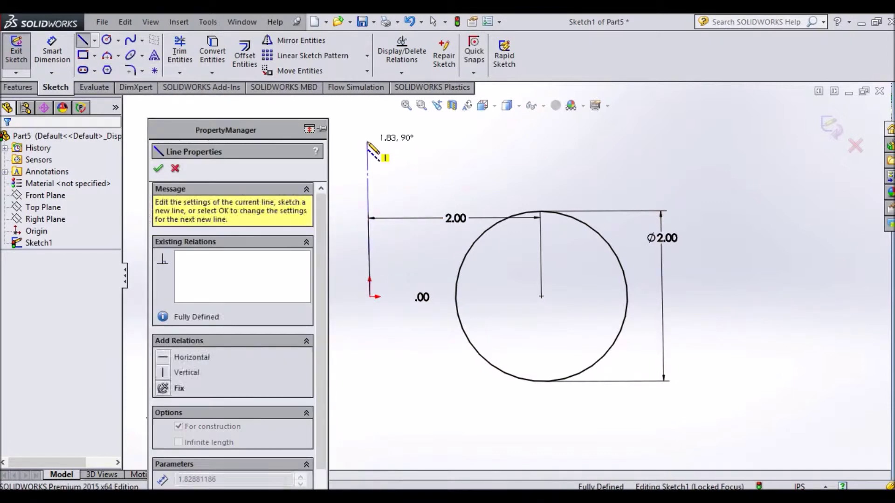
{"action": "left_click", "coordinate": [368, 141]}
{"action": "key", "text": "Escape"}
{"action": "middle_click_drag", "start_coordinate": [446, 399], "coordinate": [520, 356]}
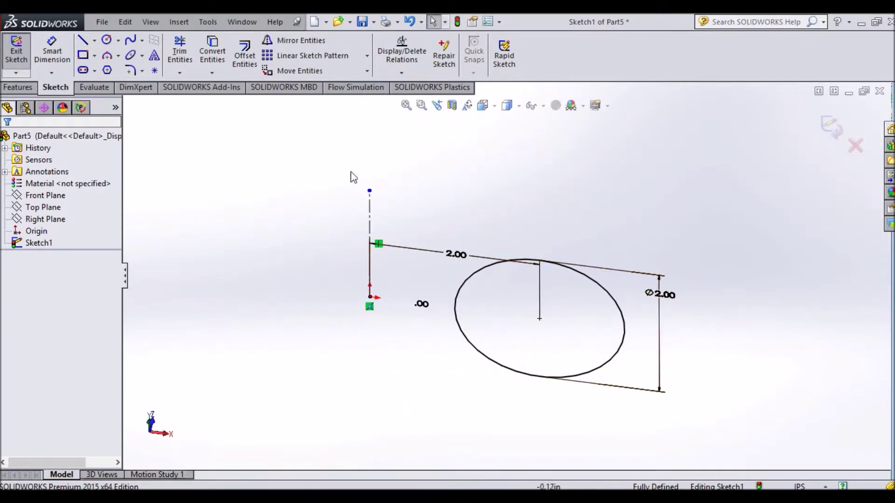
{"action": "left_click", "coordinate": [30, 85]}
Step: Preview a Revolved Boss/Base torus around the centerline, orbiting to inspect it
{"action": "left_click", "coordinate": [61, 58]}
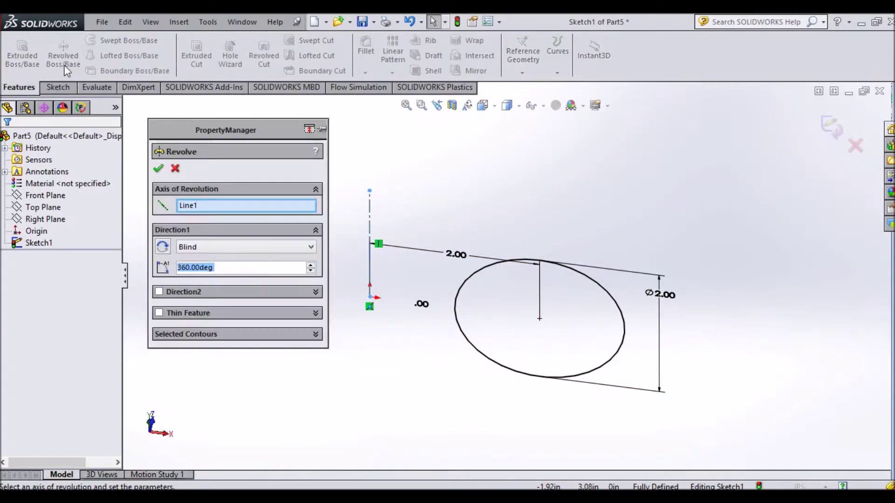
{"action": "mouse_move", "coordinate": [401, 276]}
{"action": "middle_mouse_down"}
{"action": "mouse_move", "coordinate": [408, 208]}
{"action": "mouse_move", "coordinate": [395, 256]}
{"action": "mouse_move", "coordinate": [381, 270]}
{"action": "middle_mouse_up"}
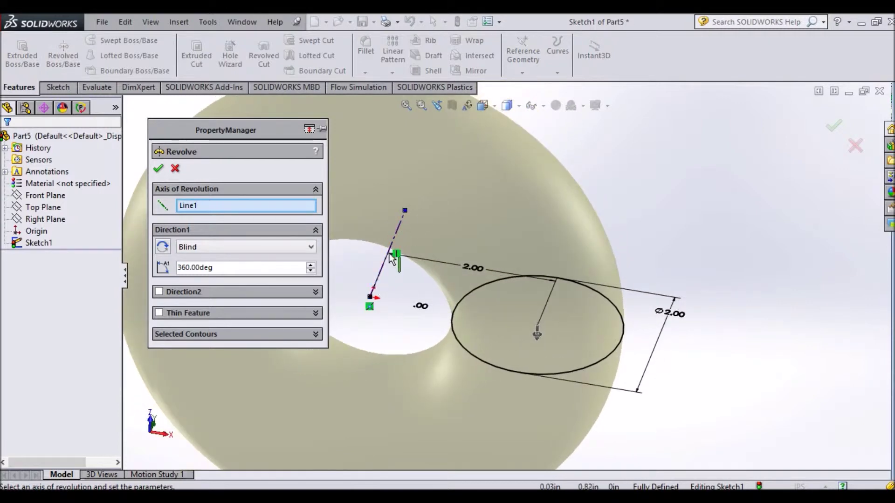
{"action": "middle_click_drag", "start_coordinate": [388, 279], "coordinate": [406, 289]}
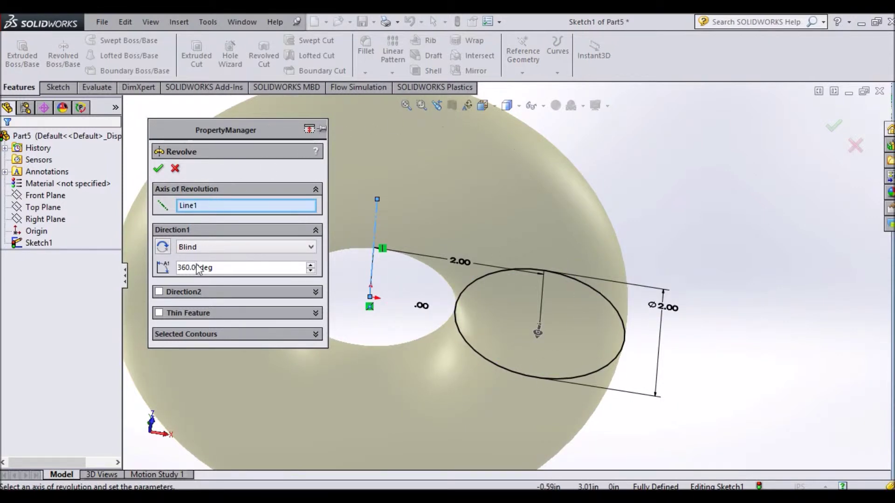
{"action": "scroll", "coordinate": [522, 322], "scroll_direction": "up", "scroll_amount": 4}
{"action": "mouse_move", "coordinate": [536, 199]}
{"action": "middle_mouse_down"}
{"action": "mouse_move", "coordinate": [460, 344]}
{"action": "mouse_move", "coordinate": [401, 414]}
{"action": "mouse_move", "coordinate": [369, 356]}
{"action": "mouse_move", "coordinate": [409, 362]}
{"action": "mouse_move", "coordinate": [387, 300]}
{"action": "mouse_move", "coordinate": [549, 263]}
{"action": "mouse_move", "coordinate": [517, 279]}
{"action": "mouse_move", "coordinate": [466, 254]}
{"action": "middle_mouse_up"}
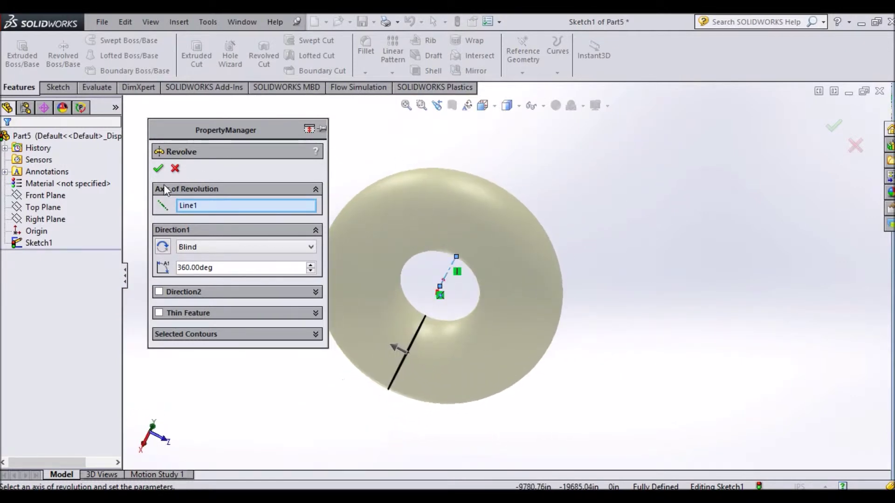
{"action": "right_click", "coordinate": [201, 212]}
Step: Clear and reselect the centerline axis, review the preview, then cancel the revolve
{"action": "left_click", "coordinate": [229, 233]}
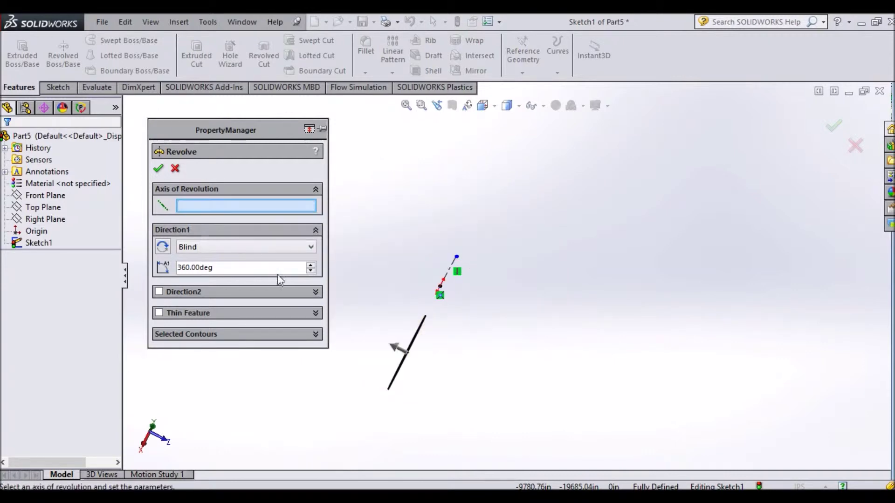
{"action": "mouse_move", "coordinate": [480, 451]}
{"action": "middle_mouse_down"}
{"action": "mouse_move", "coordinate": [440, 362]}
{"action": "mouse_move", "coordinate": [546, 422]}
{"action": "middle_mouse_up"}
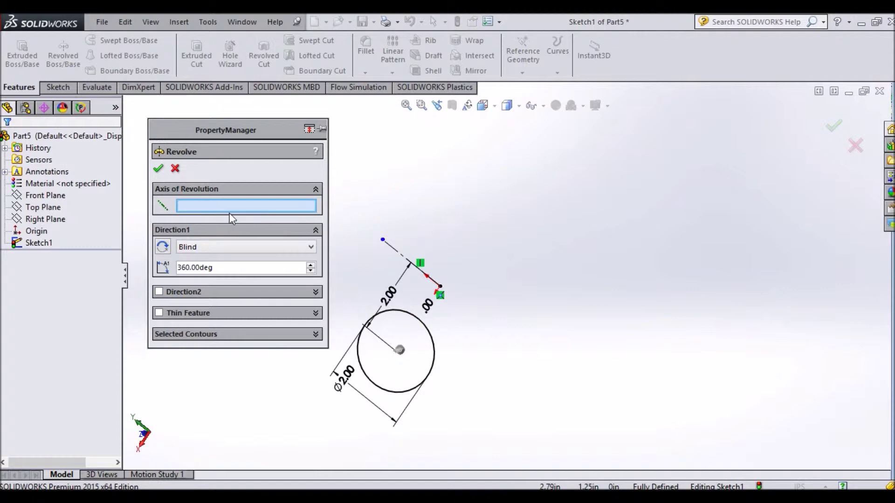
{"action": "left_click", "coordinate": [409, 268]}
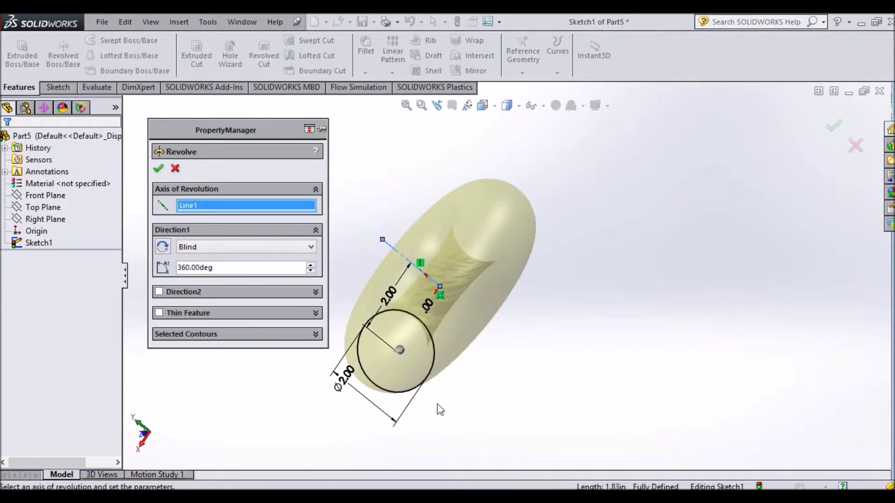
{"action": "middle_click_drag", "start_coordinate": [475, 412], "coordinate": [484, 333]}
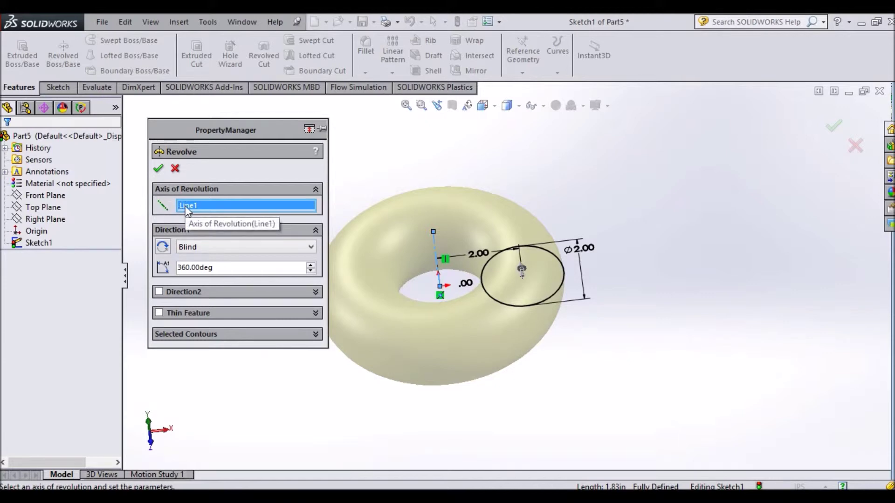
{"action": "key", "text": "Delete"}
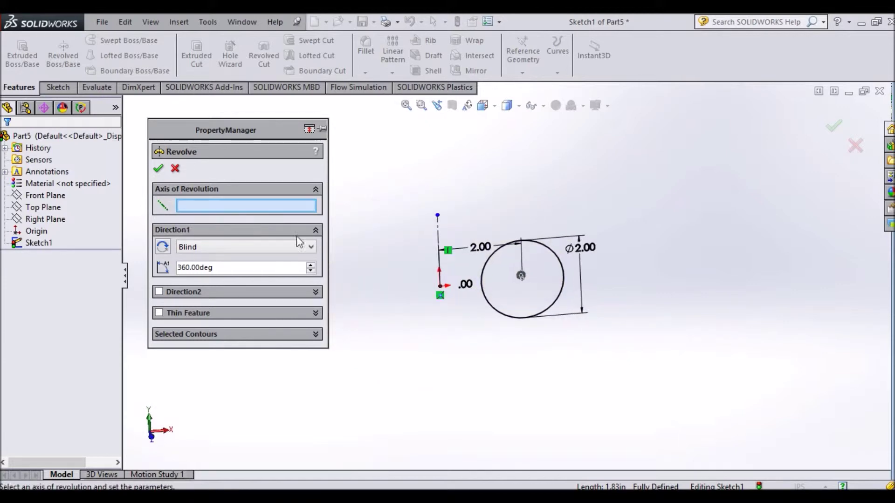
{"action": "left_click", "coordinate": [175, 168]}
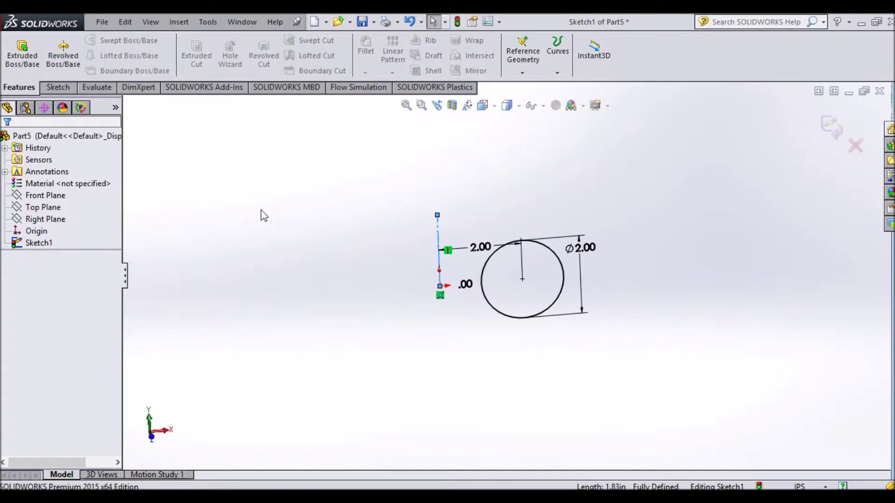
Step: Add a diagonal centerline up and right of the circle, fit the view, and start a revolve
{"action": "left_click", "coordinate": [58, 87]}
{"action": "left_click", "coordinate": [94, 41]}
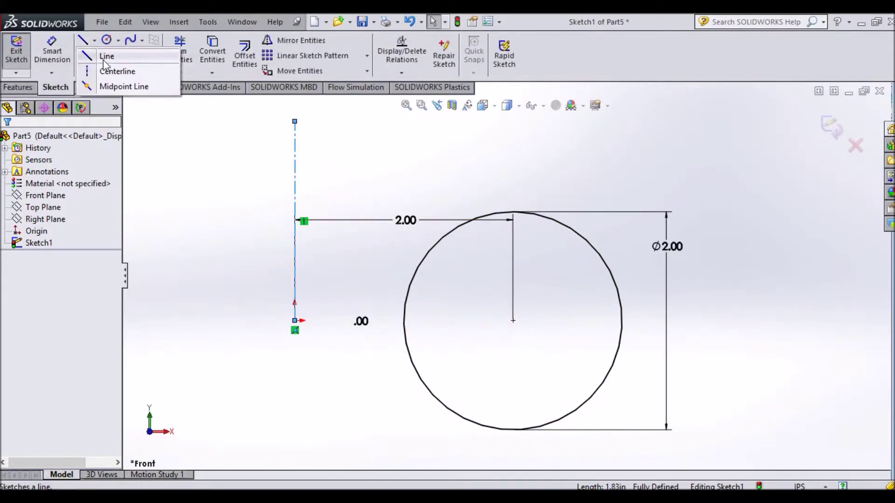
{"action": "left_click", "coordinate": [100, 58]}
{"action": "left_click", "coordinate": [94, 40]}
{"action": "left_click", "coordinate": [110, 70]}
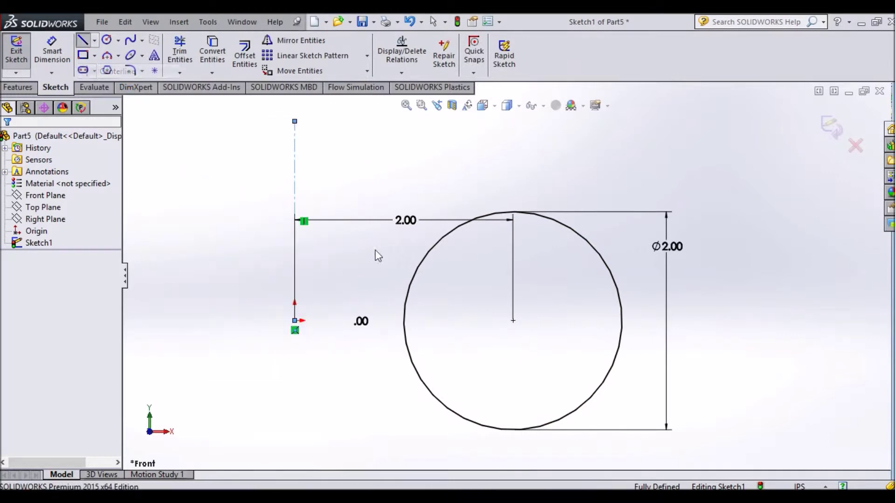
{"action": "left_click", "coordinate": [713, 254]}
{"action": "left_click", "coordinate": [749, 283]}
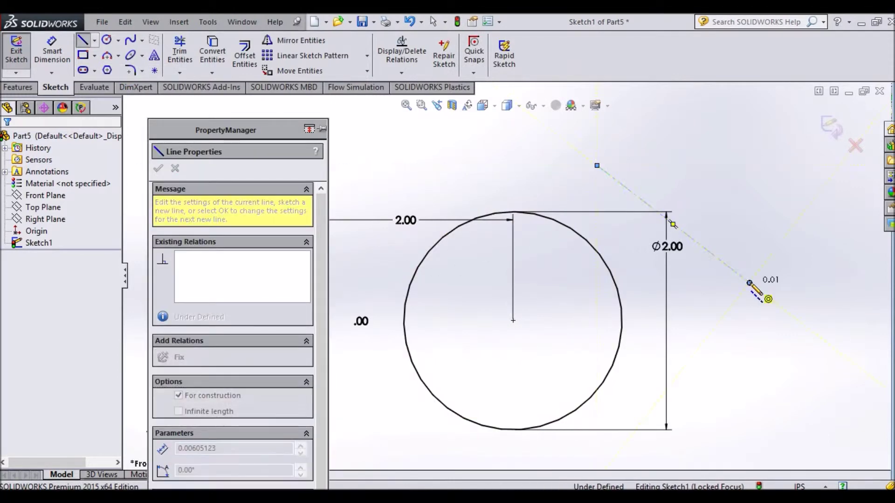
{"action": "key", "text": "Escape"}
{"action": "key", "text": "f"}
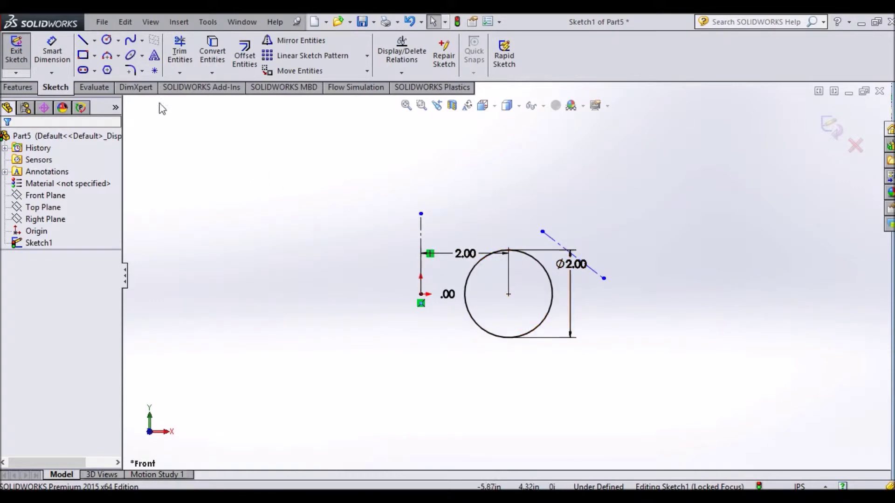
{"action": "left_click", "coordinate": [34, 87]}
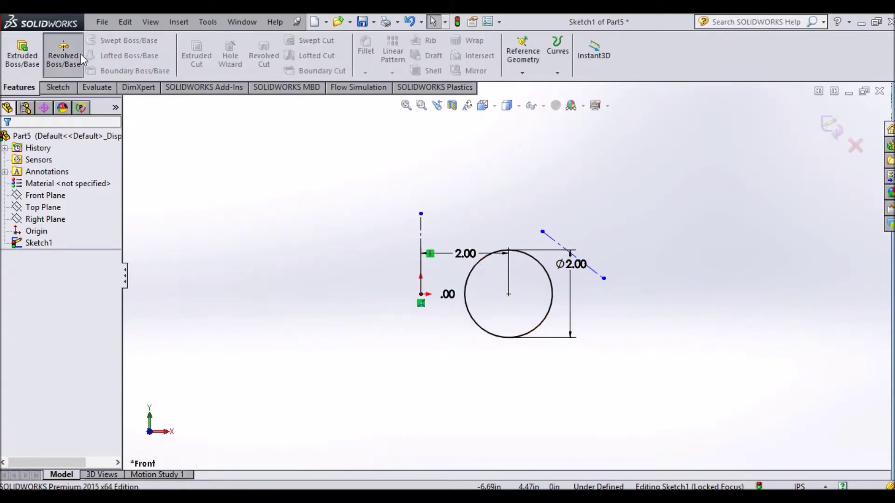
{"action": "left_click", "coordinate": [63, 53]}
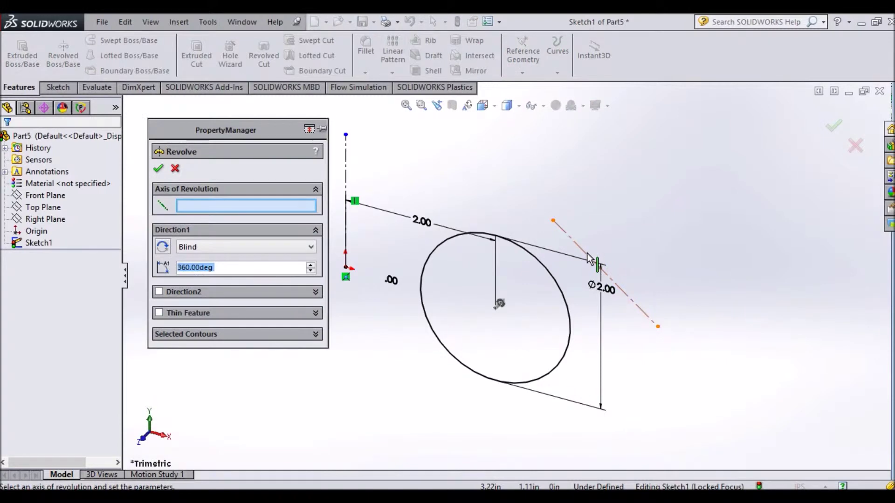
Step: Try diagonal Line2 as the revolve axis, then switch to vertical Line1 for a 360° torus
{"action": "left_click", "coordinate": [589, 259]}
{"action": "mouse_move", "coordinate": [498, 195]}
{"action": "middle_mouse_down"}
{"action": "mouse_move", "coordinate": [557, 148]}
{"action": "mouse_move", "coordinate": [528, 144]}
{"action": "mouse_move", "coordinate": [513, 154]}
{"action": "mouse_move", "coordinate": [466, 260]}
{"action": "mouse_move", "coordinate": [498, 339]}
{"action": "mouse_move", "coordinate": [551, 202]}
{"action": "mouse_move", "coordinate": [541, 210]}
{"action": "middle_mouse_up"}
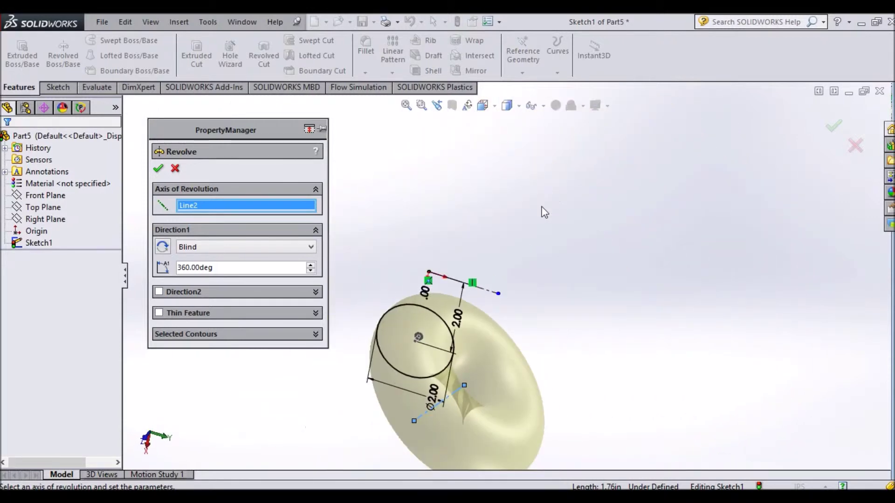
{"action": "left_click", "coordinate": [495, 291]}
{"action": "middle_click_drag", "start_coordinate": [504, 296], "coordinate": [519, 349]}
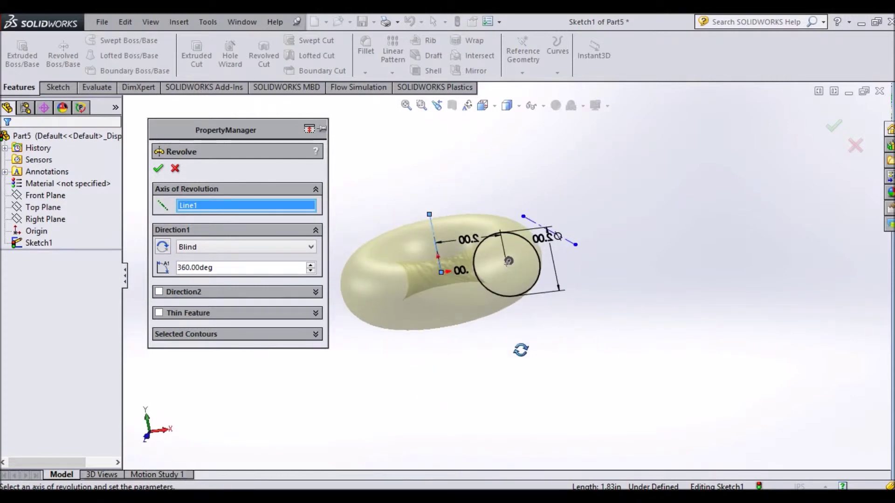
{"action": "scroll", "coordinate": [461, 229], "scroll_direction": "down", "scroll_amount": 2}
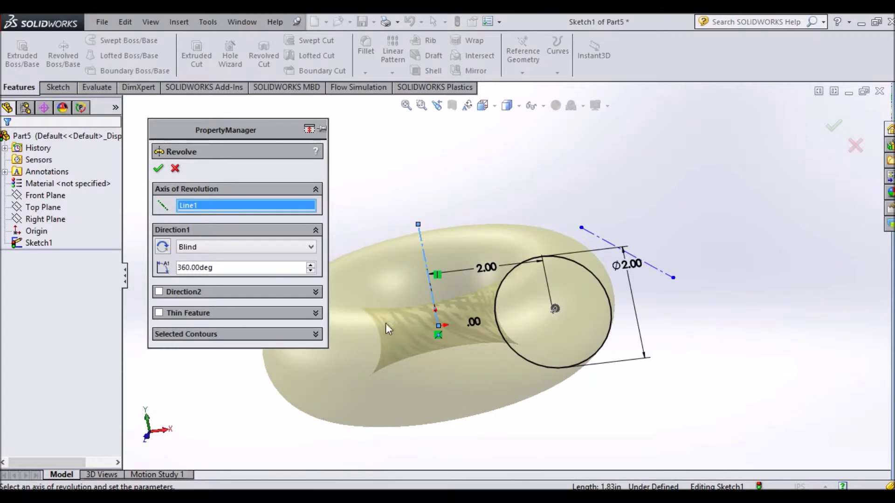
Step: Preview the revolve as a thin feature, raising the wall thickness to 0.70in and flipping its side
{"action": "left_click", "coordinate": [159, 313]}
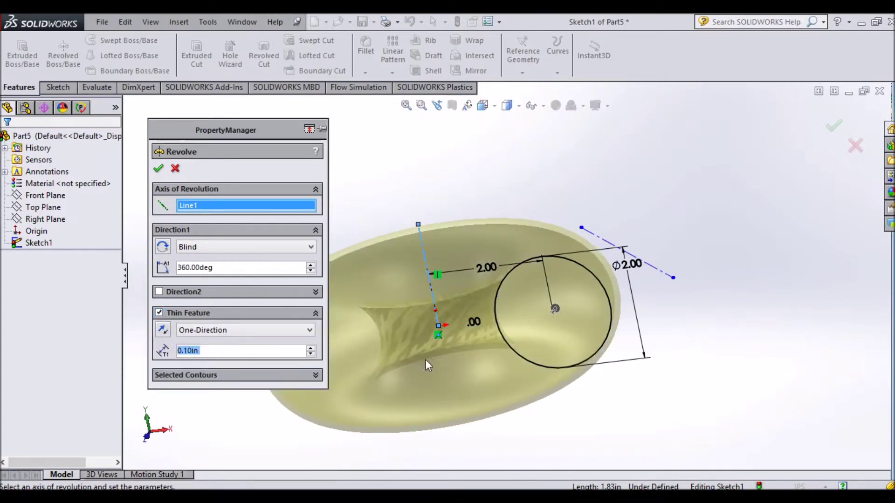
{"action": "middle_click_drag", "start_coordinate": [526, 429], "coordinate": [580, 368]}
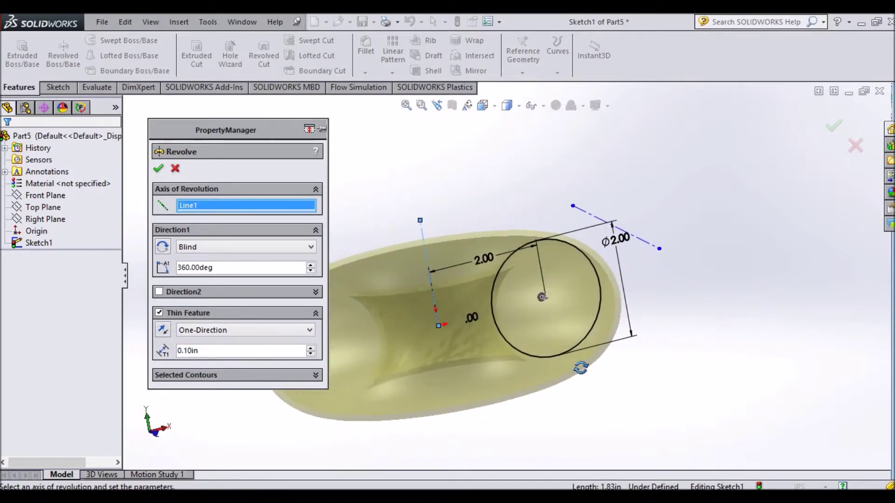
{"action": "left_click", "coordinate": [311, 348]}
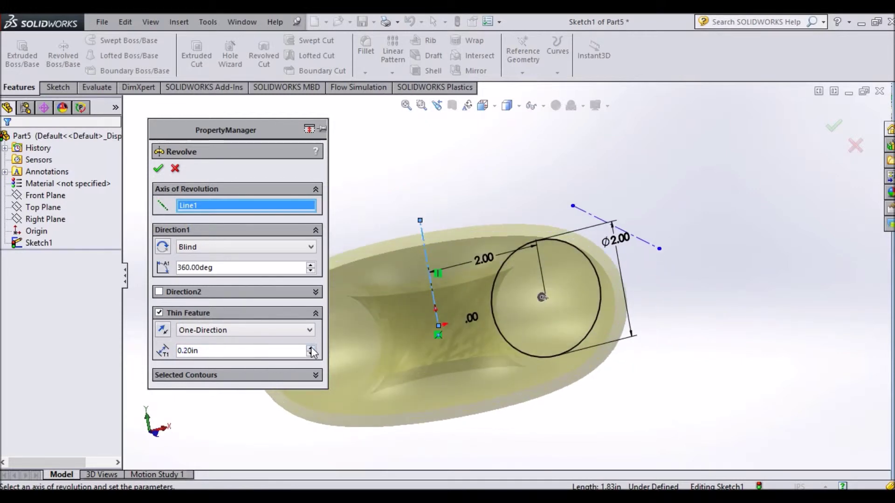
{"action": "left_click", "coordinate": [311, 348]}
{"action": "left_click", "coordinate": [311, 348]}
{"action": "left_click", "coordinate": [311, 349]}
{"action": "left_click", "coordinate": [311, 348]}
{"action": "left_click", "coordinate": [311, 348]}
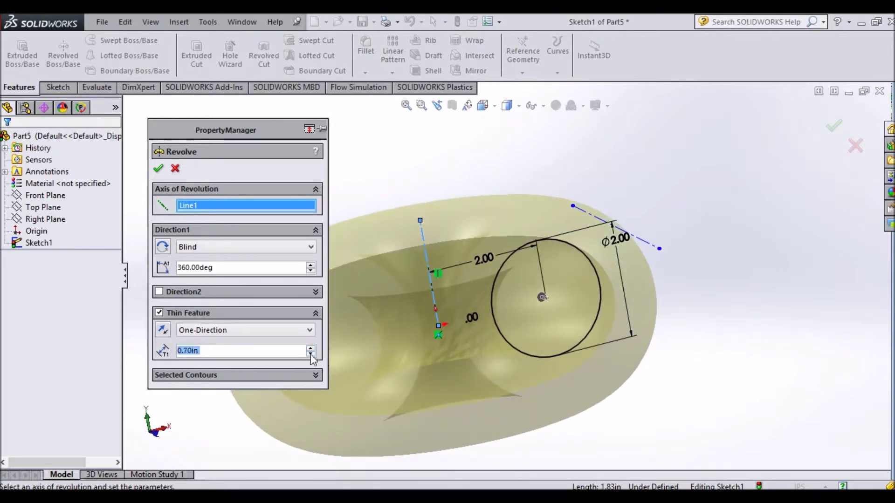
{"action": "left_click", "coordinate": [163, 330]}
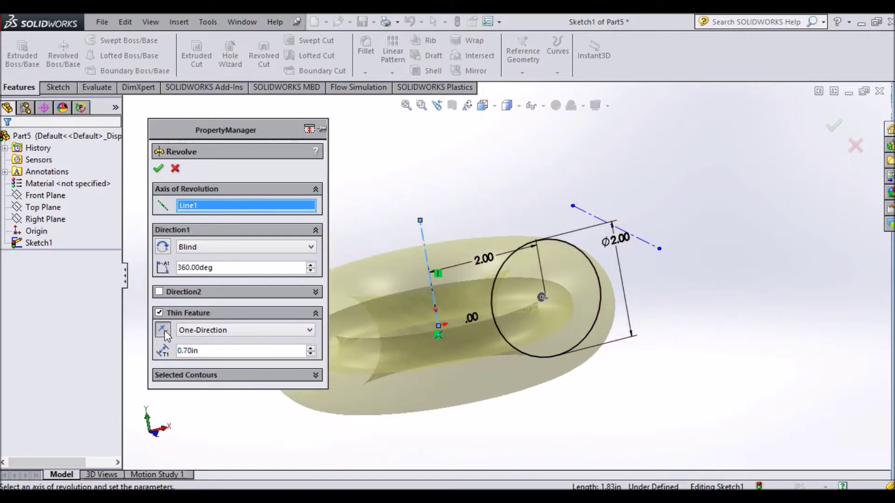
{"action": "left_click", "coordinate": [164, 331]}
{"action": "left_click", "coordinate": [164, 331]}
{"action": "left_click", "coordinate": [163, 332]}
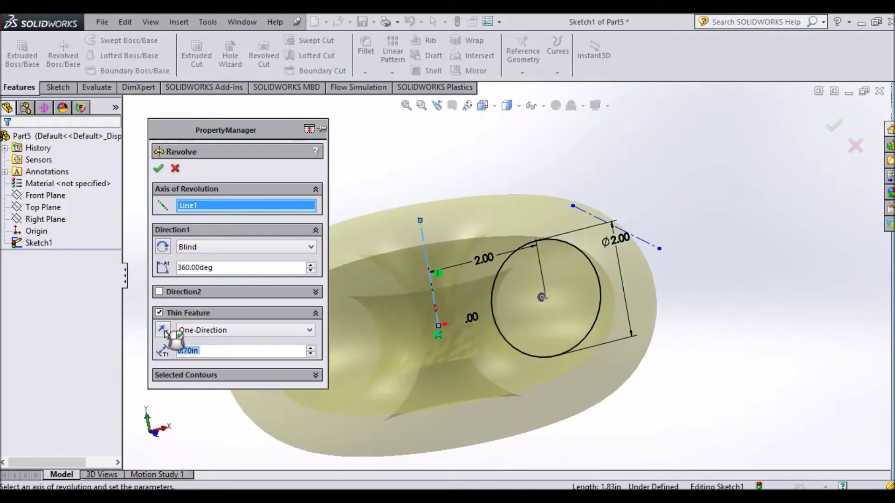
Step: Toggle Direction2, turn Thin Feature off, and accept the solid torus as Revolve1
{"action": "scroll", "coordinate": [521, 325], "scroll_direction": "up", "scroll_amount": 4}
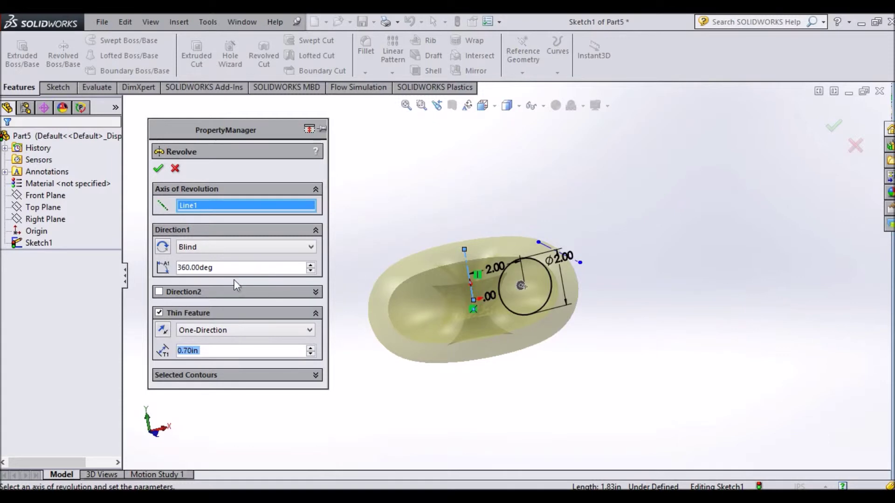
{"action": "left_click", "coordinate": [160, 292]}
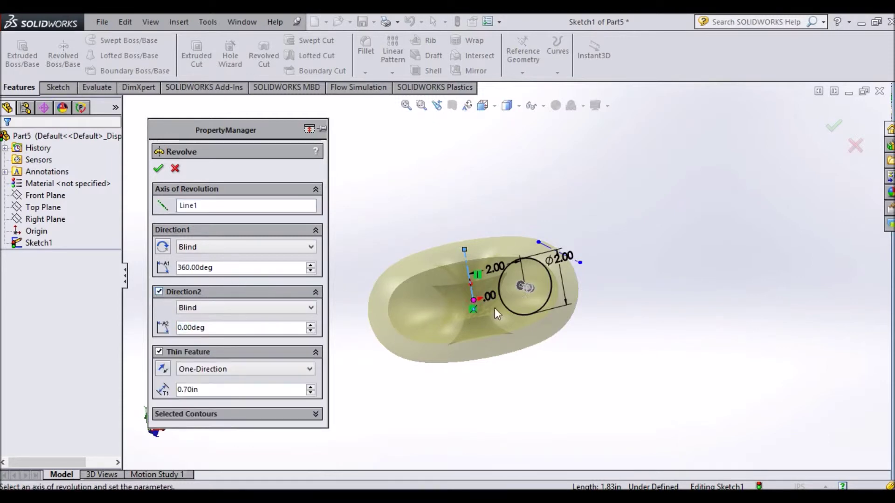
{"action": "middle_click_drag", "start_coordinate": [515, 285], "coordinate": [535, 434]}
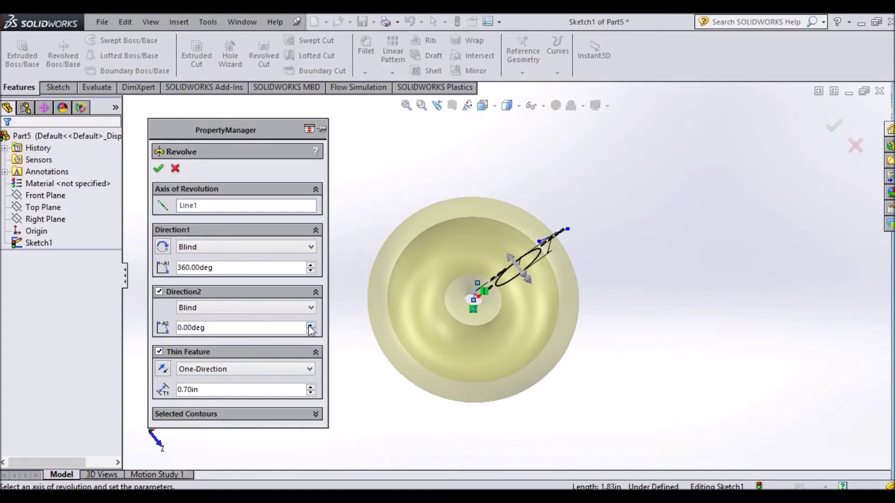
{"action": "left_click", "coordinate": [157, 294]}
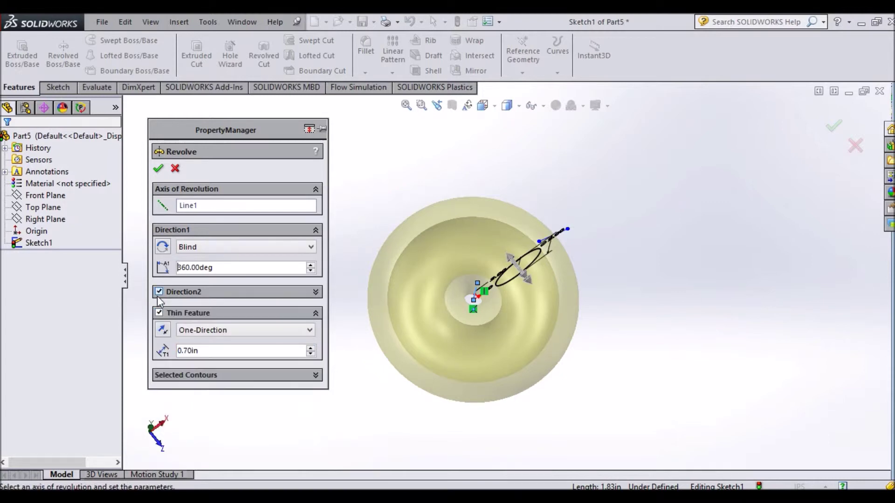
{"action": "left_click", "coordinate": [159, 313]}
{"action": "middle_click_drag", "start_coordinate": [387, 340], "coordinate": [389, 274]}
{"action": "left_click", "coordinate": [159, 170]}
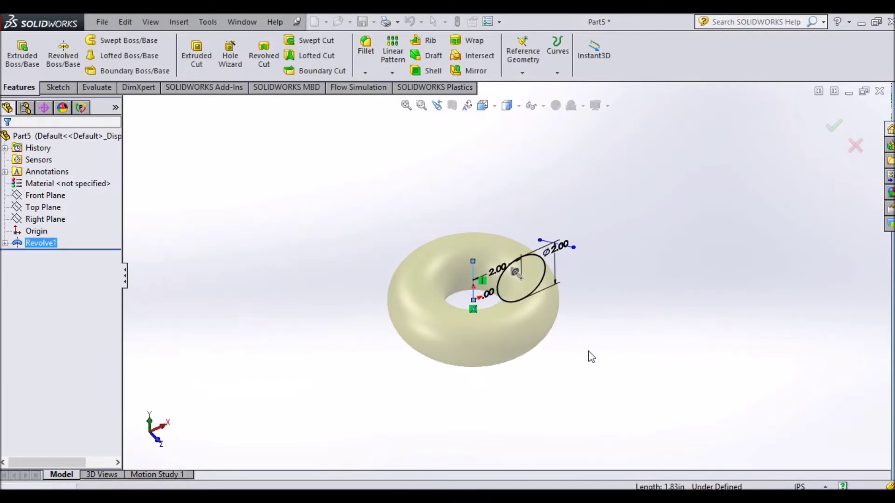
Step: Orbit and zoom the torus until it is seen edge-on as a long capsule
{"action": "middle_click_drag", "start_coordinate": [591, 357], "coordinate": [298, 304]}
{"action": "scroll", "coordinate": [461, 322], "scroll_direction": "up", "scroll_amount": 3}
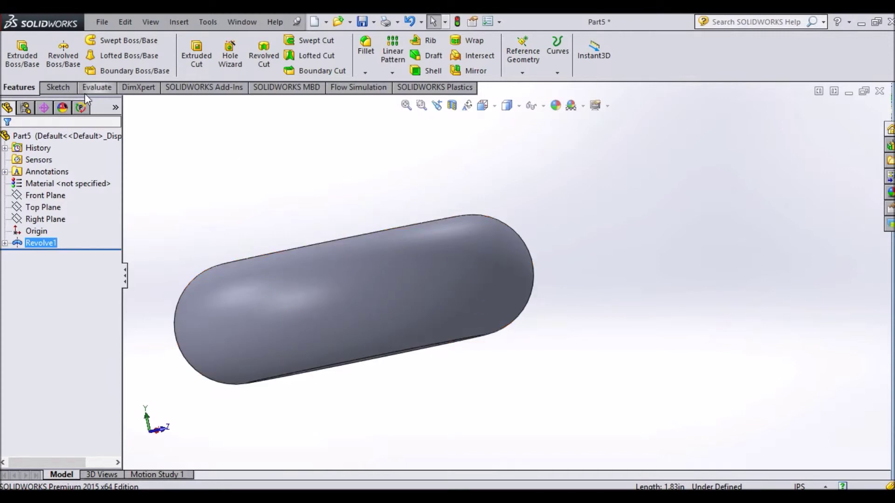
Step: Start a new line sketch on the Front Plane
{"action": "left_click", "coordinate": [61, 88]}
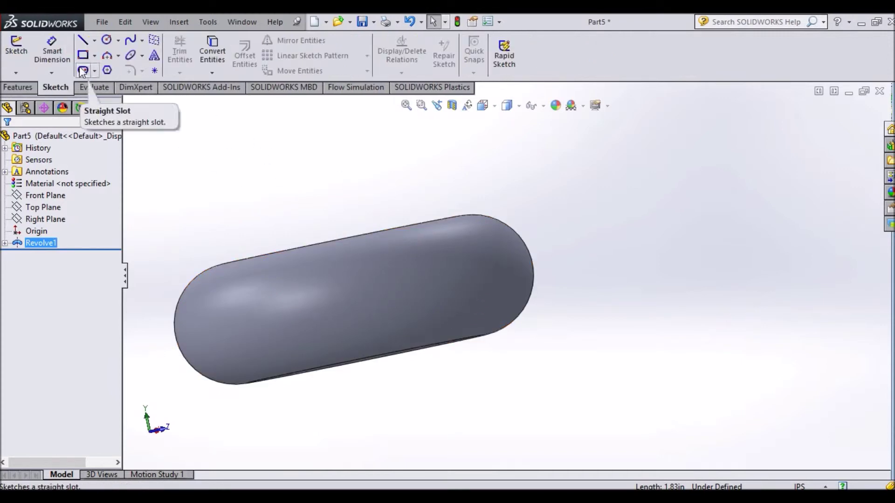
{"action": "left_click", "coordinate": [83, 40]}
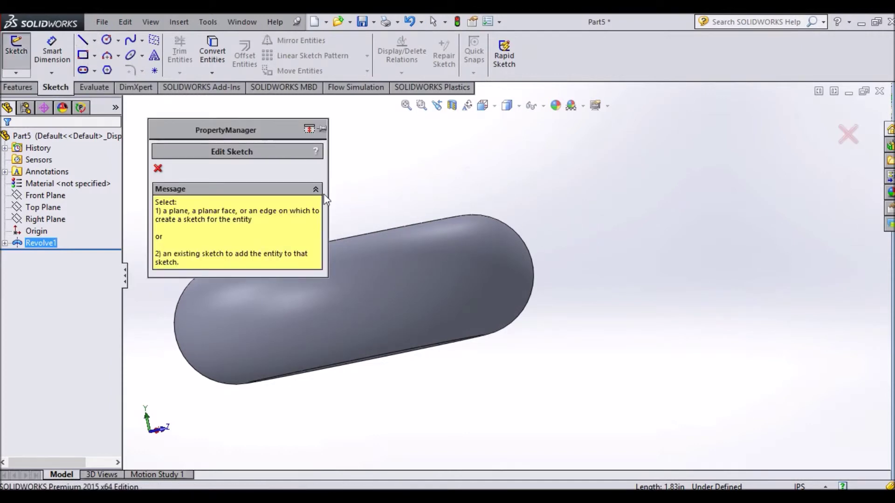
{"action": "left_click", "coordinate": [64, 198]}
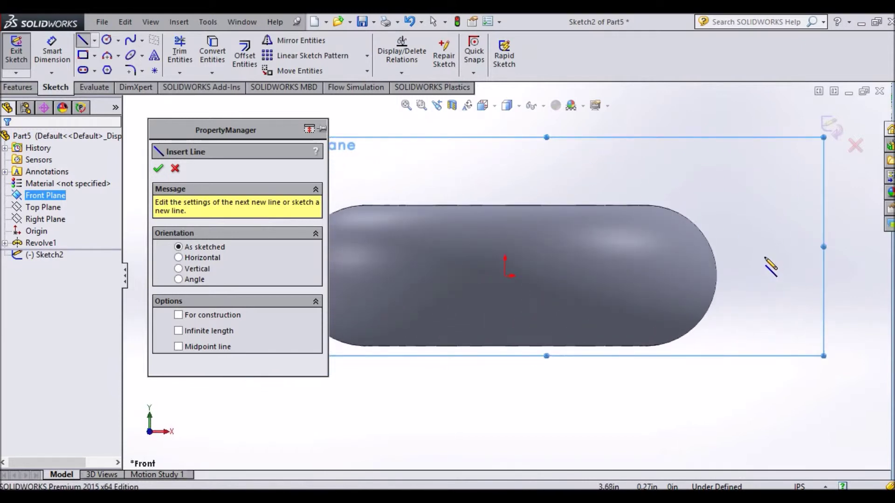
Step: Draw a closed four-sided profile over the torus's right end and select its top line
{"action": "left_click", "coordinate": [765, 256]}
{"action": "left_click", "coordinate": [672, 256]}
{"action": "left_click", "coordinate": [678, 282]}
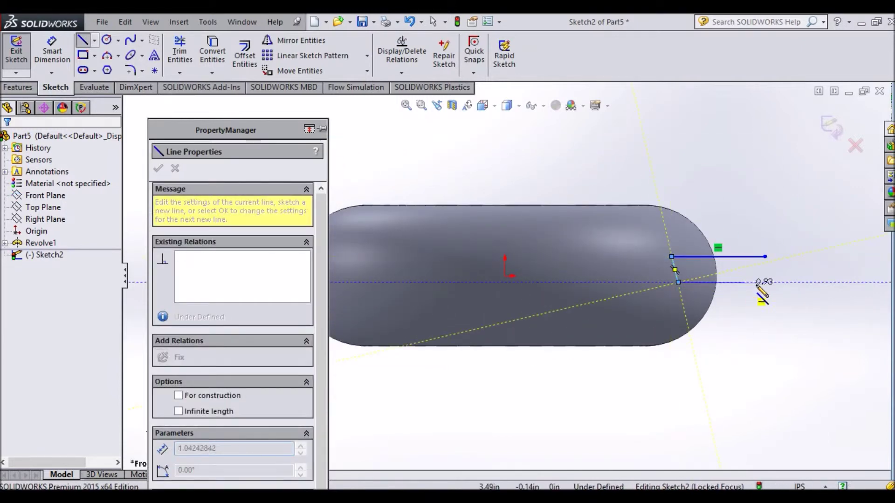
{"action": "left_click", "coordinate": [764, 282]}
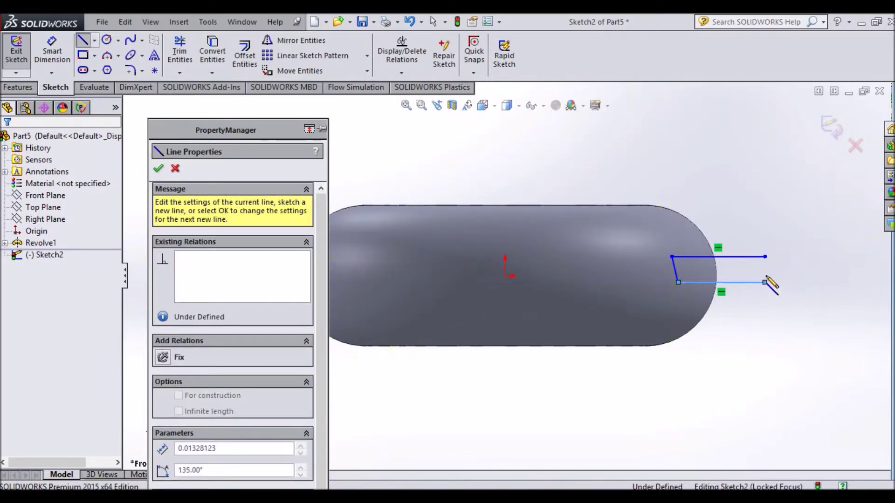
{"action": "left_click", "coordinate": [765, 257]}
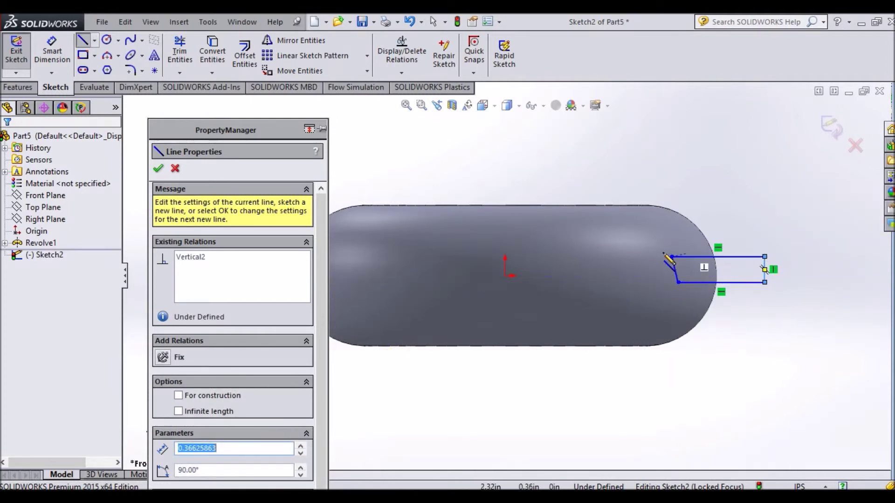
{"action": "key", "text": "Escape"}
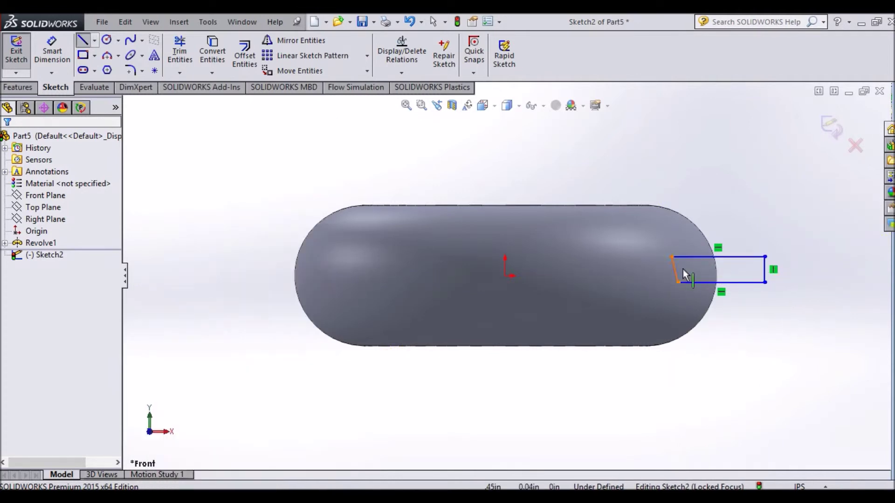
{"action": "left_click", "coordinate": [691, 282]}
Step: Dimension the profile to 1.00 wide and .50 tall
{"action": "left_click", "coordinate": [691, 282], "text": "ctrl"}
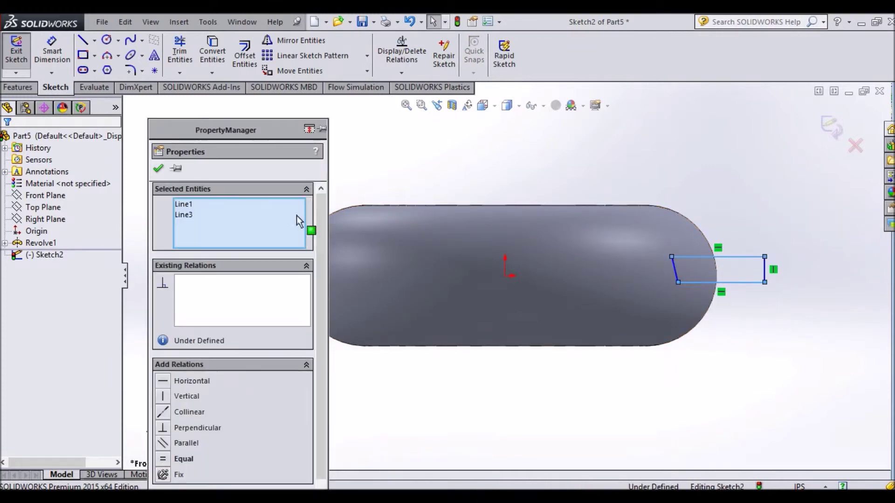
{"action": "left_click", "coordinate": [55, 63]}
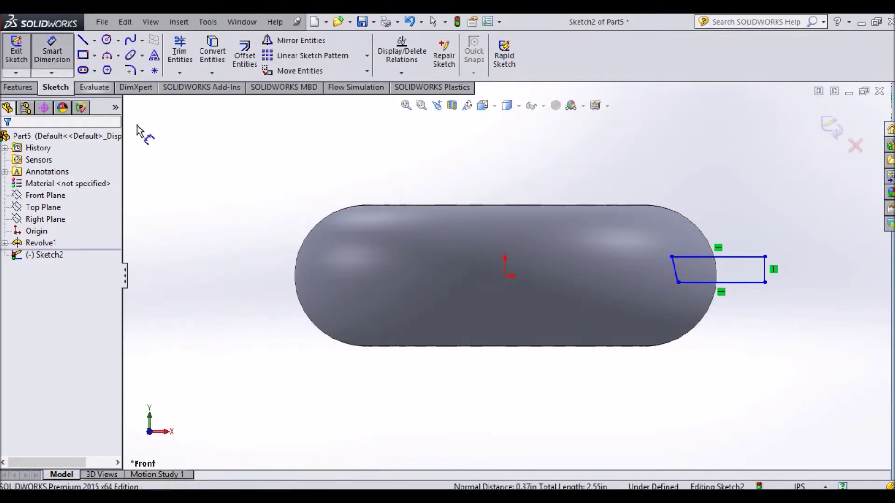
{"action": "left_click", "coordinate": [718, 256]}
{"action": "left_click", "coordinate": [706, 203]}
{"action": "key", "text": "Return"}
{"action": "left_click", "coordinate": [722, 281]}
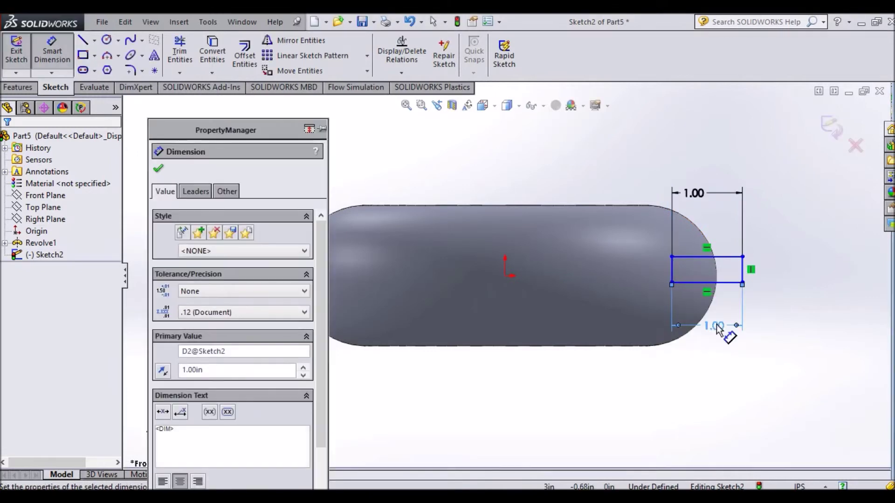
{"action": "left_click", "coordinate": [729, 328]}
{"action": "type", "text": ".5"}
{"action": "key", "text": "Return"}
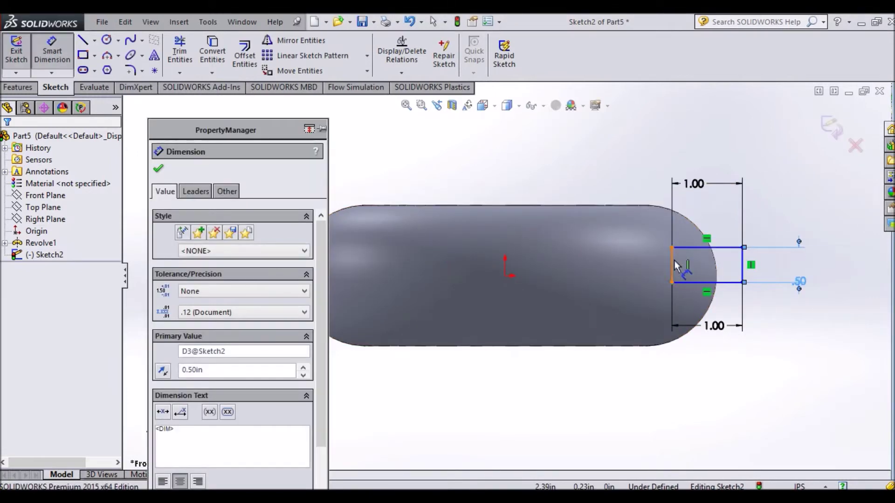
Step: Place the profile's left edge 2.25 from the origin and constrain its midpoint to the origin
{"action": "left_click", "coordinate": [505, 276]}
{"action": "left_click", "coordinate": [671, 266]}
{"action": "left_click", "coordinate": [582, 160]}
{"action": "type", "text": "2.25"}
{"action": "key", "text": "Return"}
{"action": "right_click", "coordinate": [664, 280]}
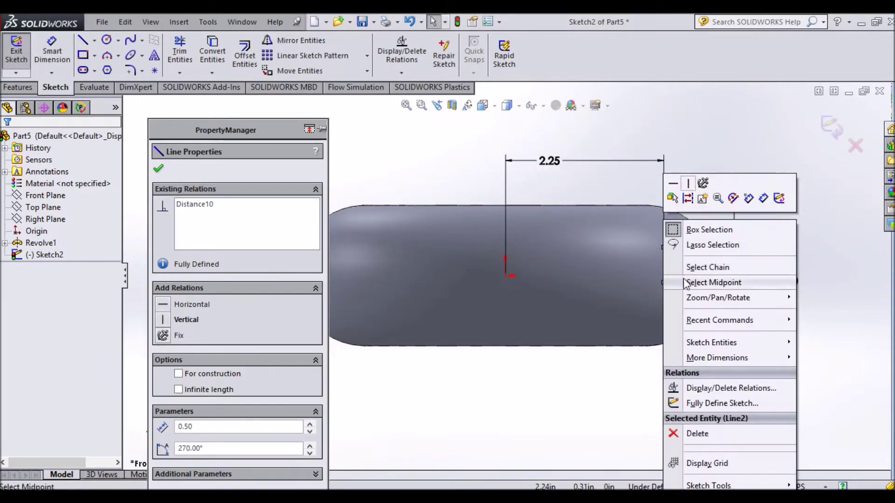
{"action": "left_click", "coordinate": [713, 282]}
{"action": "left_click", "coordinate": [505, 276], "text": "ctrl"}
{"action": "left_click", "coordinate": [590, 422]}
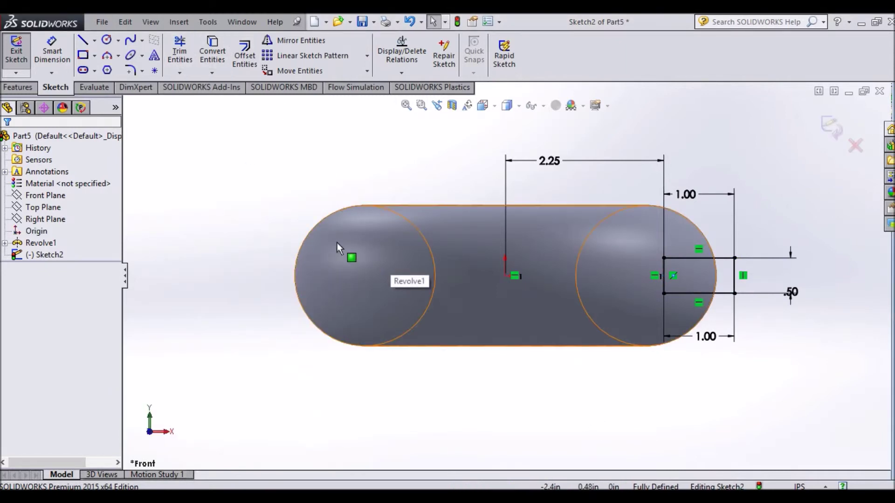
{"action": "left_click", "coordinate": [95, 41]}
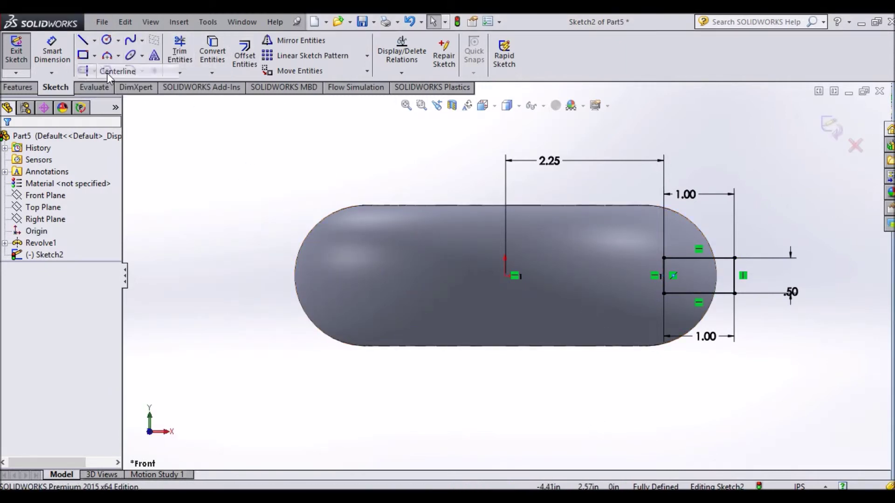
Step: Draw a vertical centerline rising from the origin to serve as the revolve axis
{"action": "left_click", "coordinate": [108, 73]}
{"action": "left_click", "coordinate": [506, 276]}
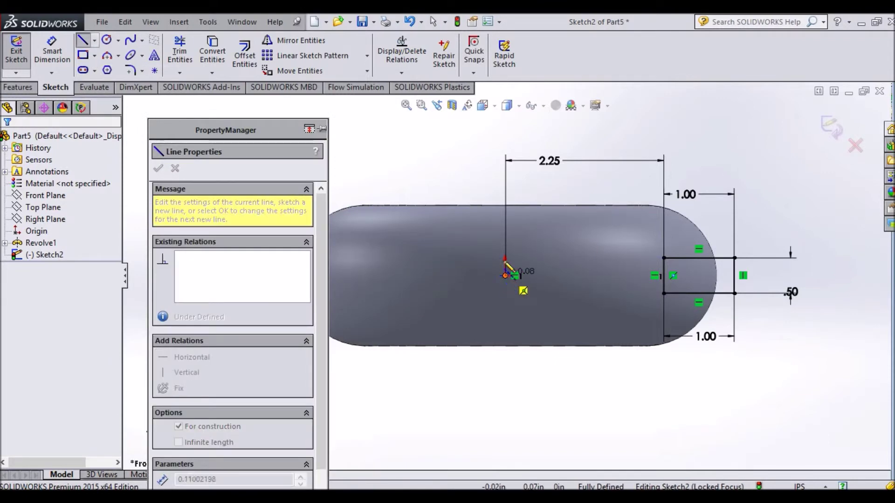
{"action": "left_click", "coordinate": [499, 165]}
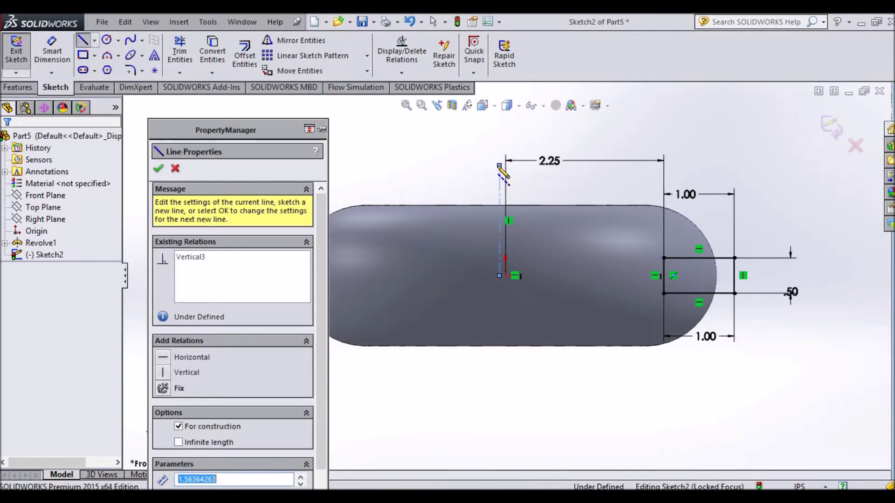
{"action": "key", "text": "Escape"}
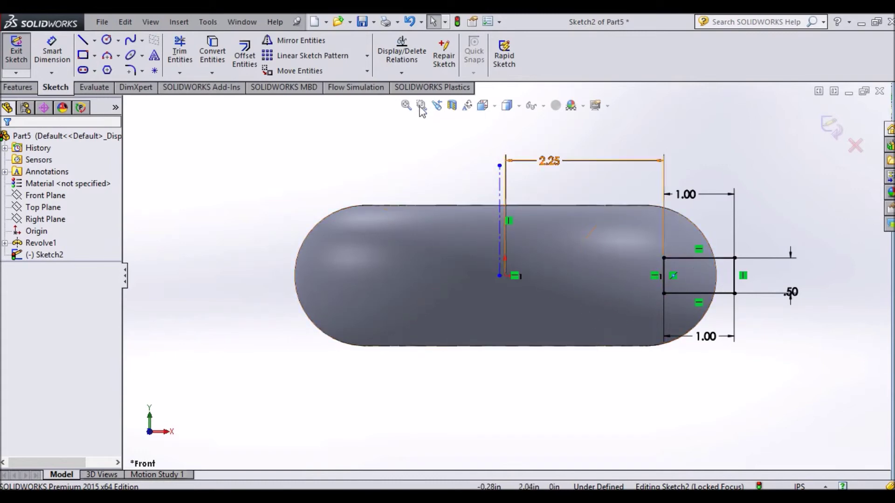
{"action": "left_click", "coordinate": [28, 87]}
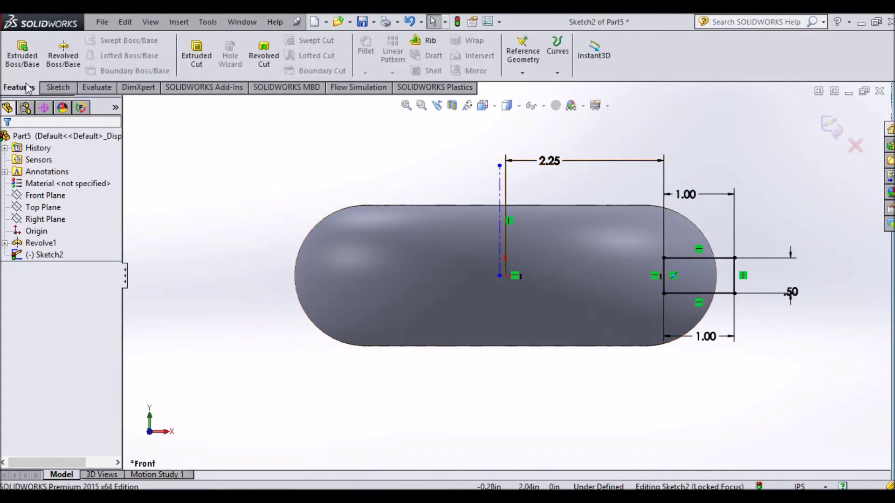
Step: Create a 360° revolved cut around Line5, carving a groove around the torus's outer side
{"action": "left_click", "coordinate": [263, 55]}
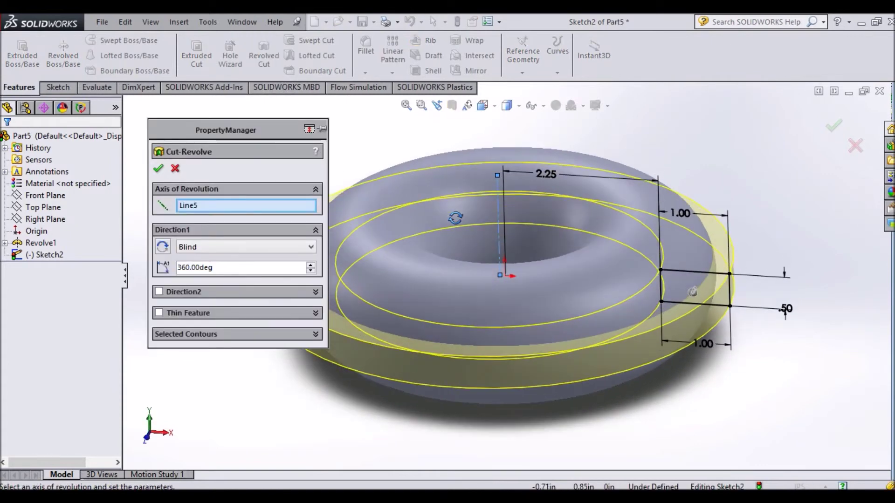
{"action": "middle_click_drag", "start_coordinate": [457, 174], "coordinate": [429, 289]}
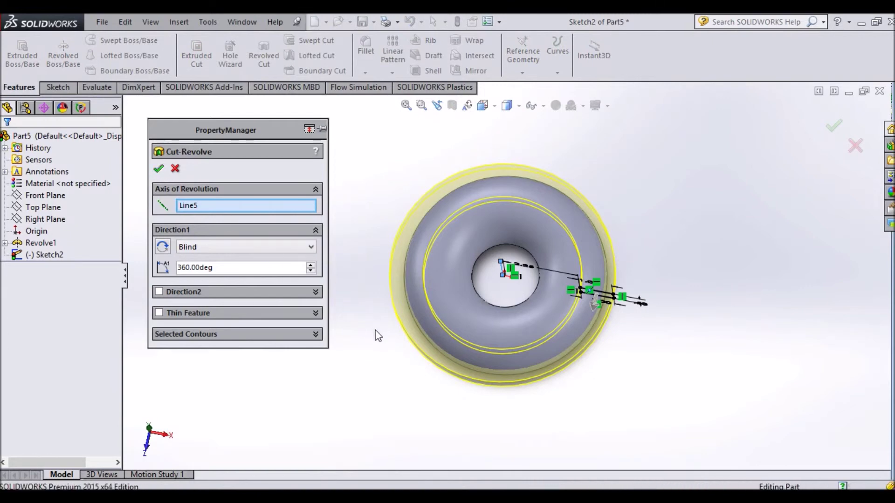
{"action": "key", "text": "Return"}
{"action": "middle_click_drag", "start_coordinate": [495, 345], "coordinate": [861, 284]}
Step: Edit Cut-Revolve1's sketch to drag the centerline left of the origin, then rebuild the groove
{"action": "left_click", "coordinate": [29, 219]}
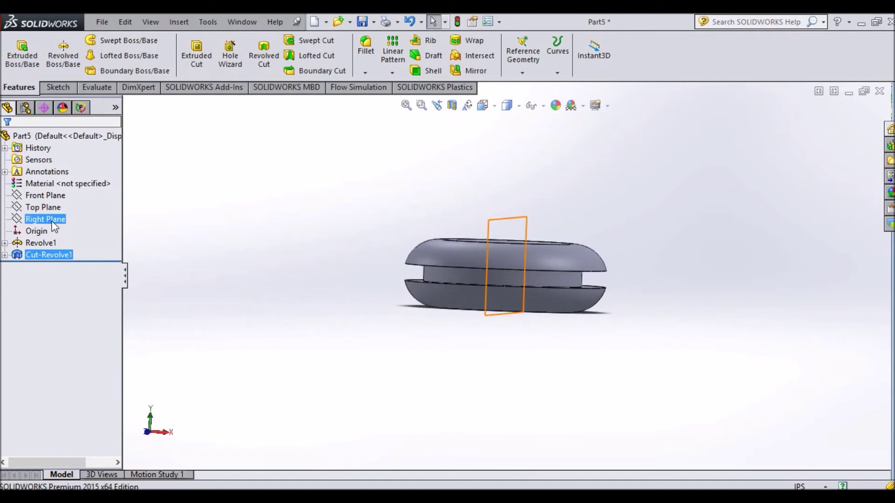
{"action": "right_click", "coordinate": [24, 255]}
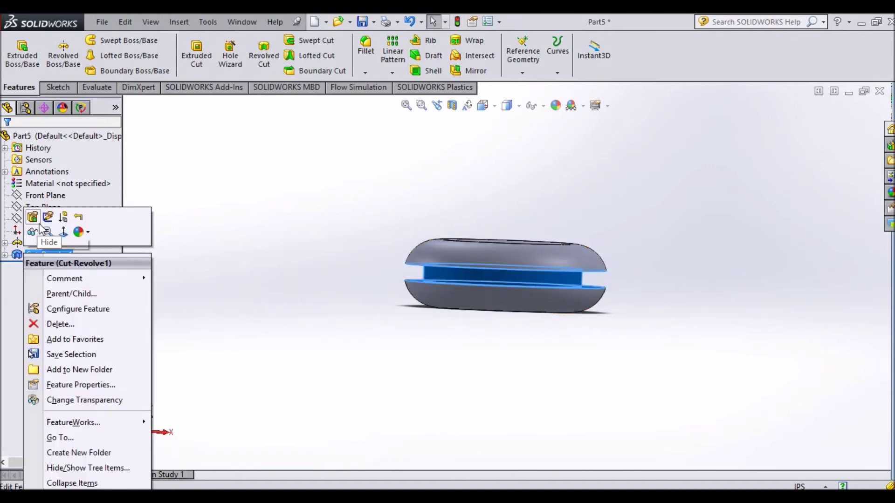
{"action": "left_click", "coordinate": [36, 219]}
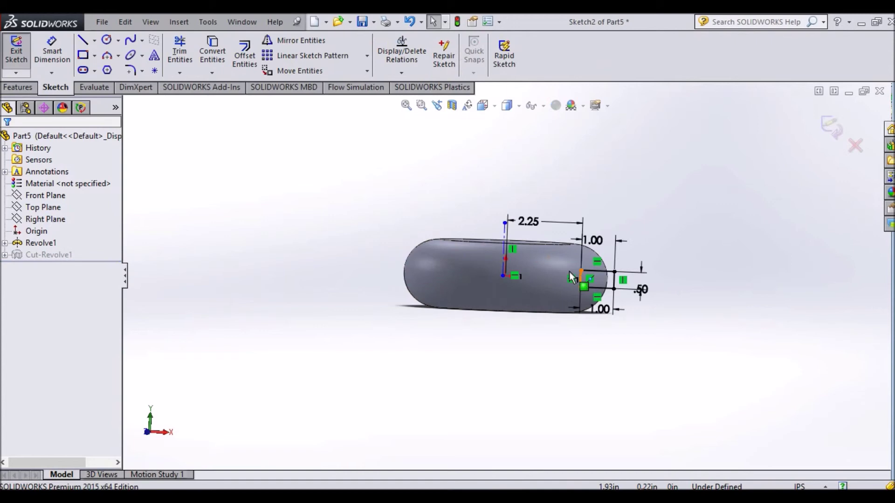
{"action": "left_click", "coordinate": [502, 247]}
{"action": "left_click_drag", "start_coordinate": [493, 246], "coordinate": [477, 245]}
{"action": "left_click", "coordinate": [158, 168]}
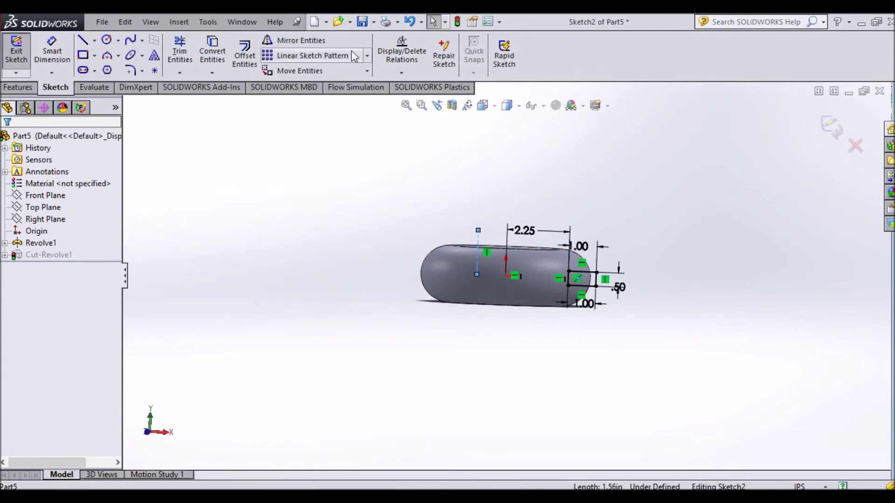
{"action": "key", "text": "ctrl+b"}
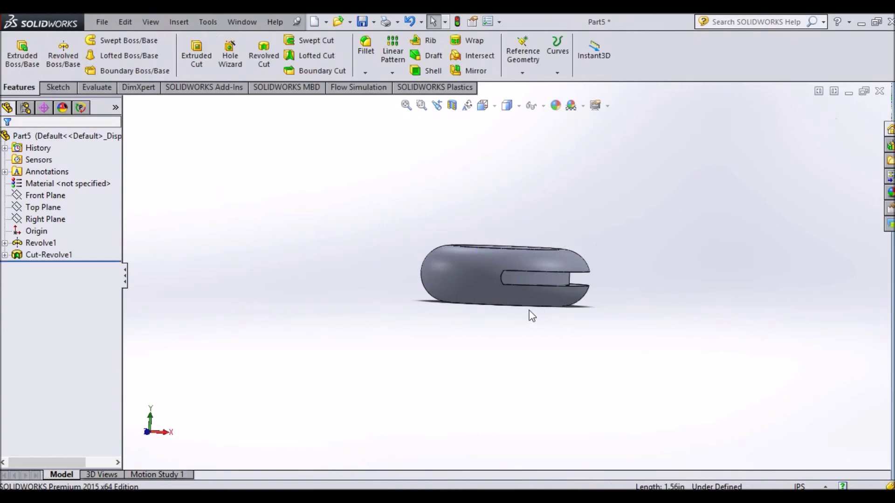
{"action": "mouse_move", "coordinate": [530, 314]}
{"action": "middle_mouse_down"}
{"action": "mouse_move", "coordinate": [435, 442]}
{"action": "mouse_move", "coordinate": [410, 412]}
{"action": "mouse_move", "coordinate": [421, 371]}
{"action": "mouse_move", "coordinate": [519, 360]}
{"action": "mouse_move", "coordinate": [551, 275]}
{"action": "mouse_move", "coordinate": [661, 274]}
{"action": "mouse_move", "coordinate": [789, 231]}
{"action": "mouse_move", "coordinate": [791, 212]}
{"action": "mouse_move", "coordinate": [716, 272]}
{"action": "mouse_move", "coordinate": [683, 370]}
{"action": "mouse_move", "coordinate": [785, 230]}
{"action": "mouse_move", "coordinate": [809, 264]}
{"action": "mouse_move", "coordinate": [776, 312]}
{"action": "mouse_move", "coordinate": [421, 429]}
{"action": "mouse_move", "coordinate": [481, 280]}
{"action": "mouse_move", "coordinate": [492, 186]}
{"action": "mouse_move", "coordinate": [521, 403]}
{"action": "mouse_move", "coordinate": [579, 391]}
{"action": "mouse_move", "coordinate": [613, 302]}
{"action": "mouse_move", "coordinate": [613, 198]}
{"action": "mouse_move", "coordinate": [633, 37]}
{"action": "mouse_move", "coordinate": [462, 202]}
{"action": "mouse_move", "coordinate": [516, 343]}
{"action": "mouse_move", "coordinate": [551, 262]}
{"action": "mouse_move", "coordinate": [507, 293]}
{"action": "mouse_move", "coordinate": [471, 348]}
{"action": "mouse_move", "coordinate": [415, 373]}
{"action": "middle_mouse_up"}
{"action": "key", "text": "Escape"}
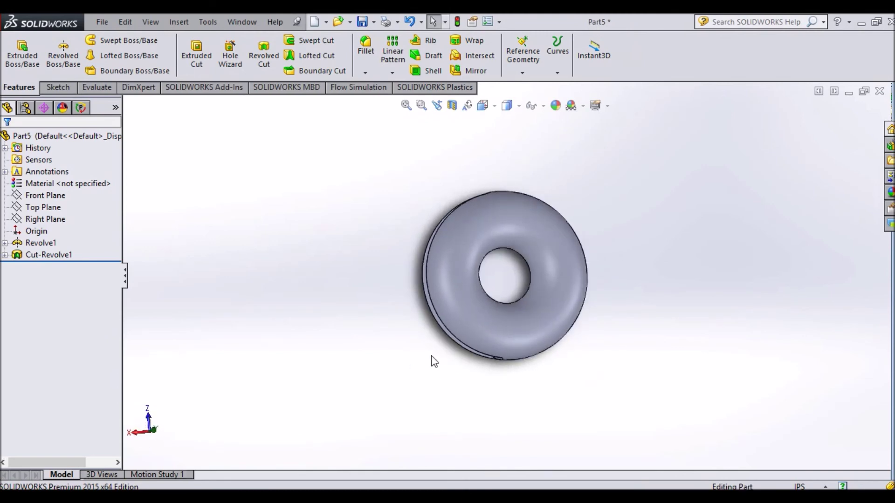